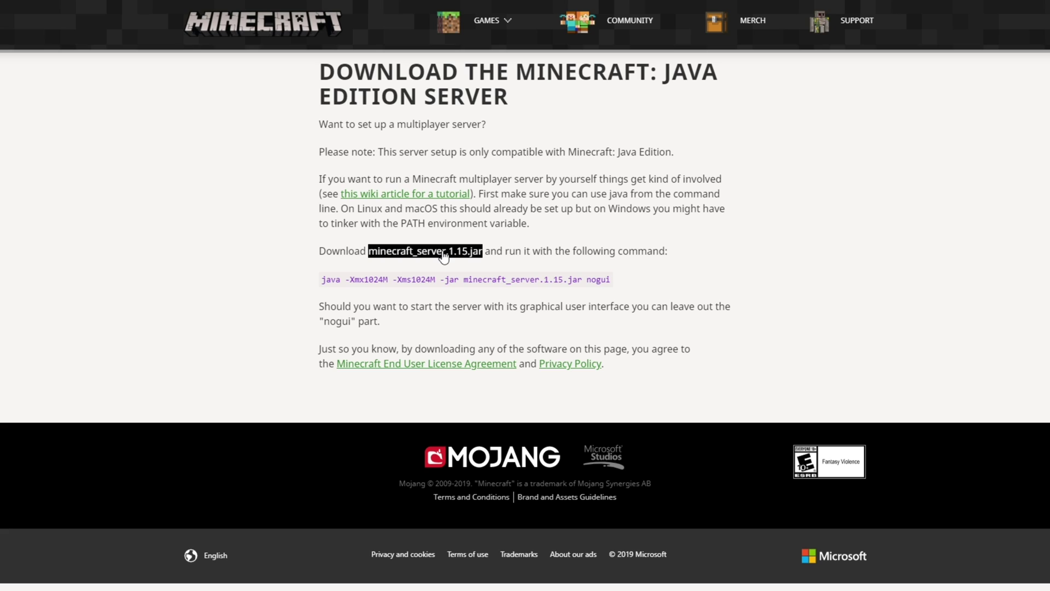
- Highlight the run-command sentence and the minecraft_server.1.15.jar link on the server download page
{"action": "left_click_drag", "start_coordinate": [489, 252], "coordinate": [670, 253]}
{"action": "left_click", "coordinate": [672, 304]}
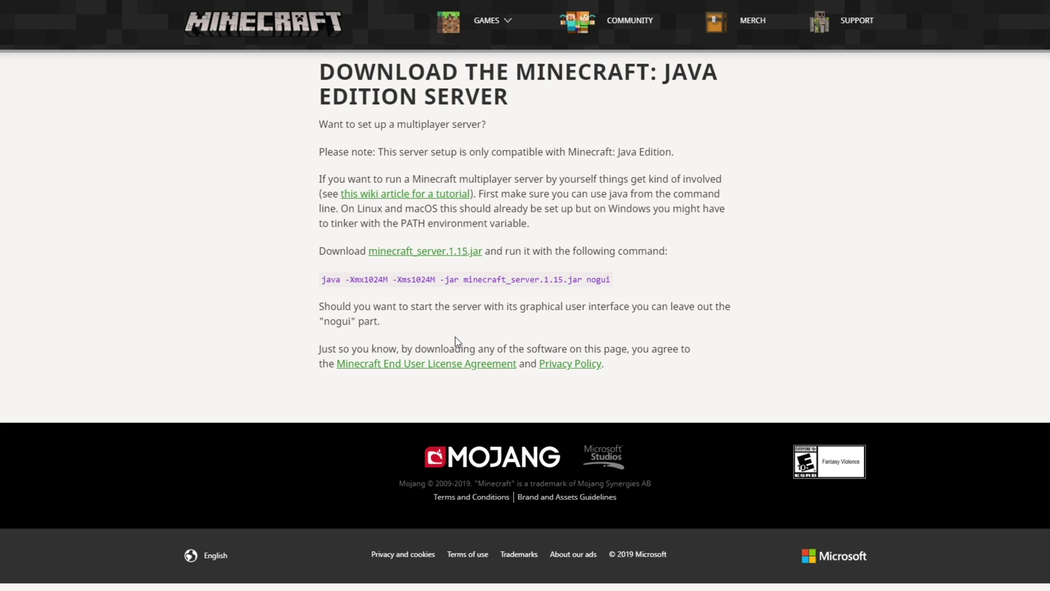
{"action": "left_click_drag", "start_coordinate": [367, 251], "coordinate": [477, 253]}
{"action": "left_click", "coordinate": [542, 252]}
{"action": "left_click_drag", "start_coordinate": [368, 252], "coordinate": [482, 252]}
{"action": "left_click", "coordinate": [178, 256]}
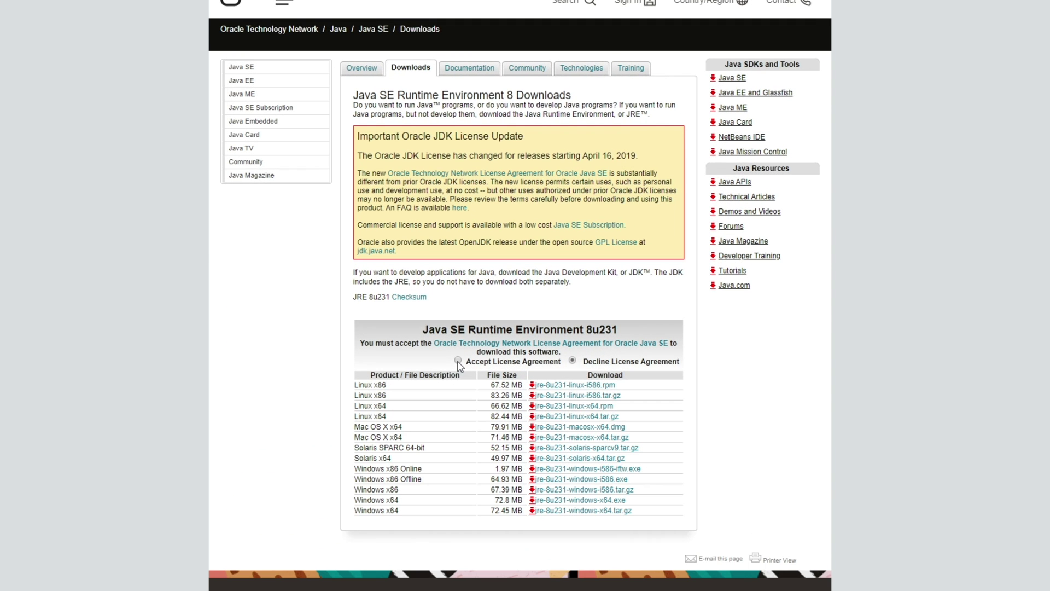
- Accept the Oracle JRE 8u231 license and point out the Windows x64 and x86 Offline downloads
{"action": "left_click", "coordinate": [458, 360]}
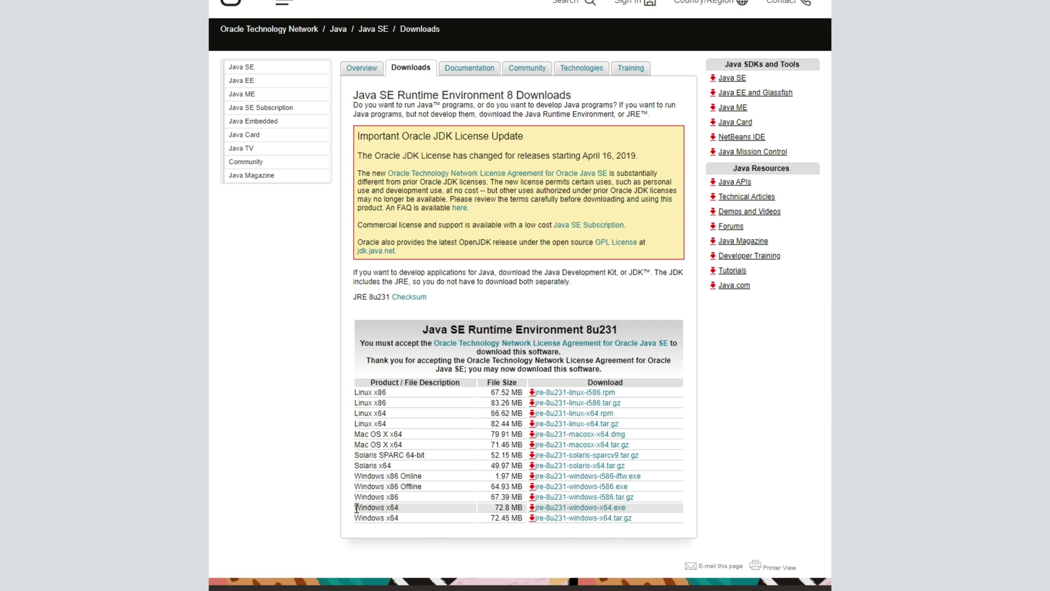
{"action": "left_click_drag", "start_coordinate": [355, 507], "coordinate": [402, 508]}
{"action": "left_click_drag", "start_coordinate": [438, 486], "coordinate": [361, 487]}
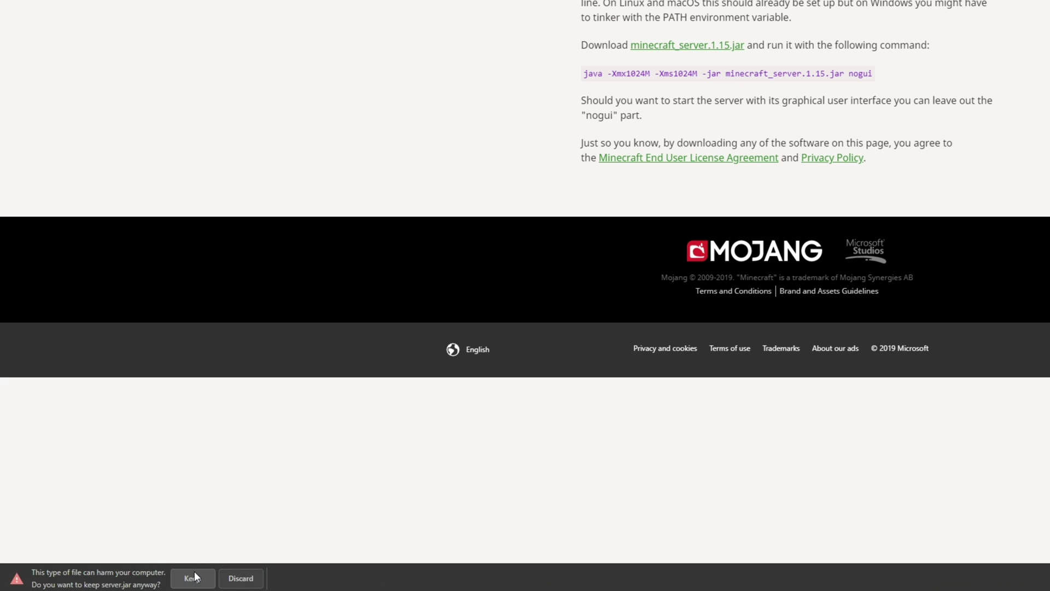
- Keep the flagged server.jar download and show it in the Downloads folder
{"action": "left_click", "coordinate": [195, 572]}
{"action": "left_click", "coordinate": [126, 578]}
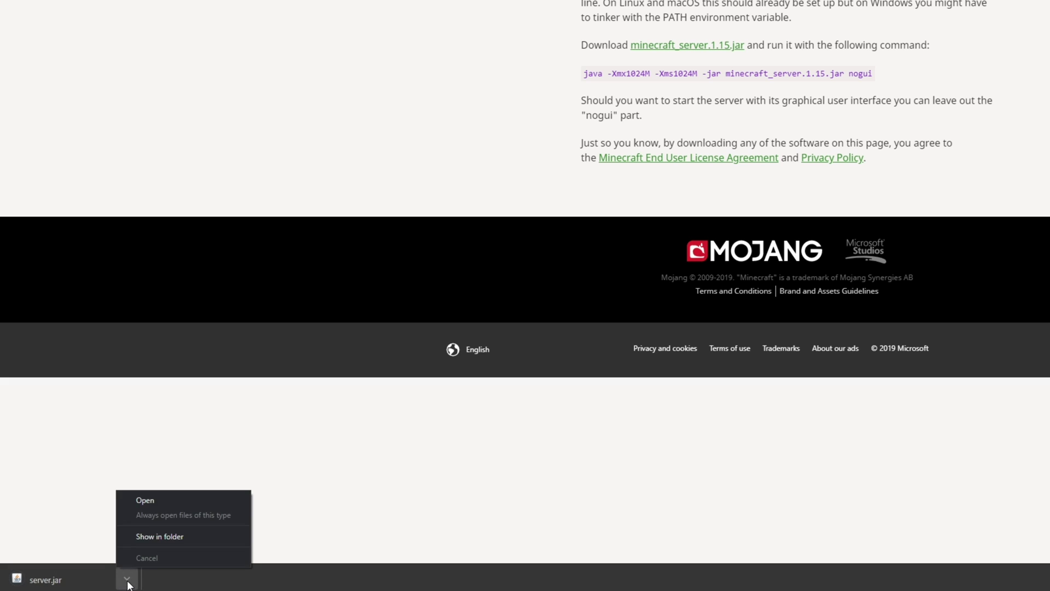
{"action": "left_click", "coordinate": [163, 538]}
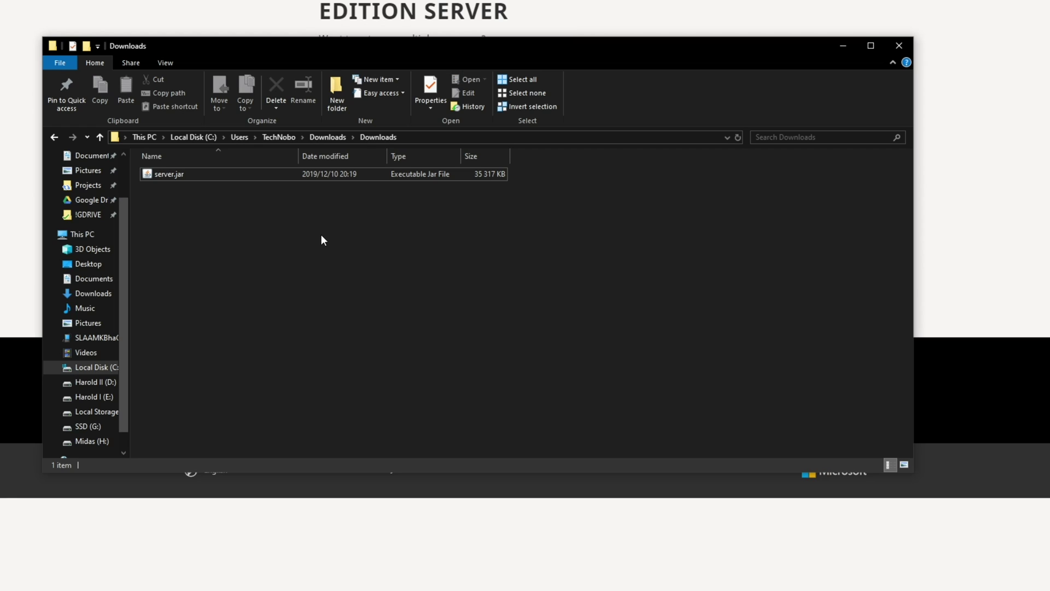
{"action": "left_click", "coordinate": [175, 175]}
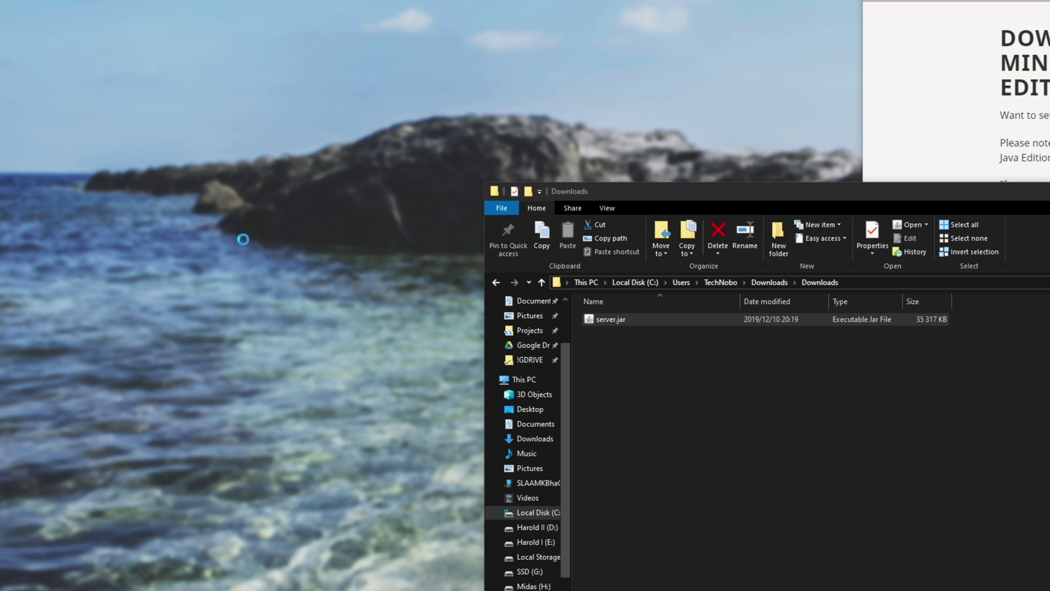
- Create a 'Minecraft Server' folder on the desktop and move server.jar into it
{"action": "right_click", "coordinate": [223, 229]}
{"action": "mouse_move", "coordinate": [303, 401]}
{"action": "left_click", "coordinate": [386, 406]}
{"action": "type", "text": "Minecraft Server"}
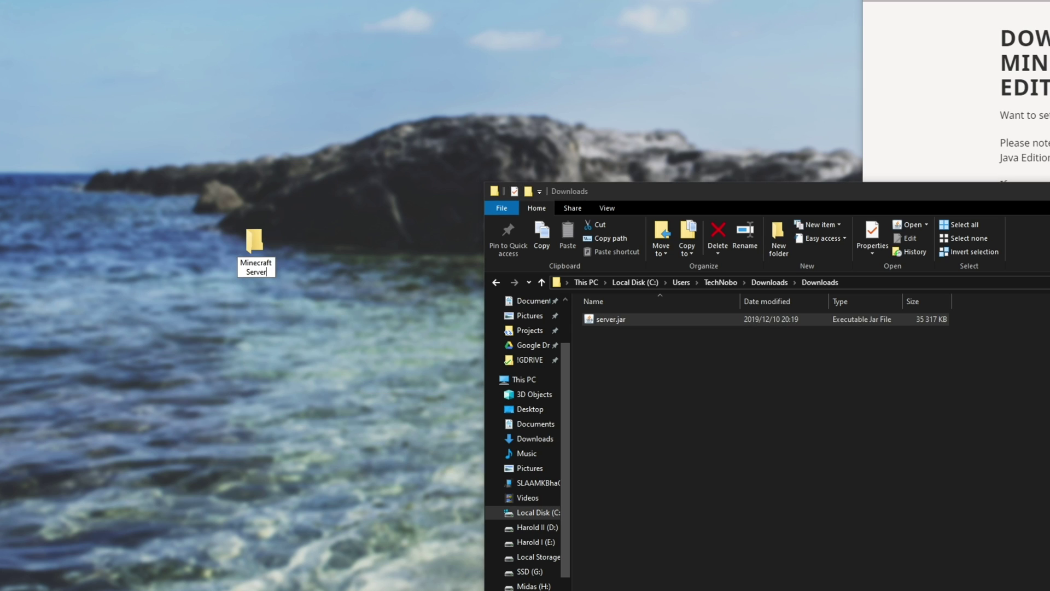
{"action": "key", "text": "Return"}
{"action": "key", "text": "Return"}
{"action": "left_click_drag", "start_coordinate": [710, 205], "coordinate": [687, 207]}
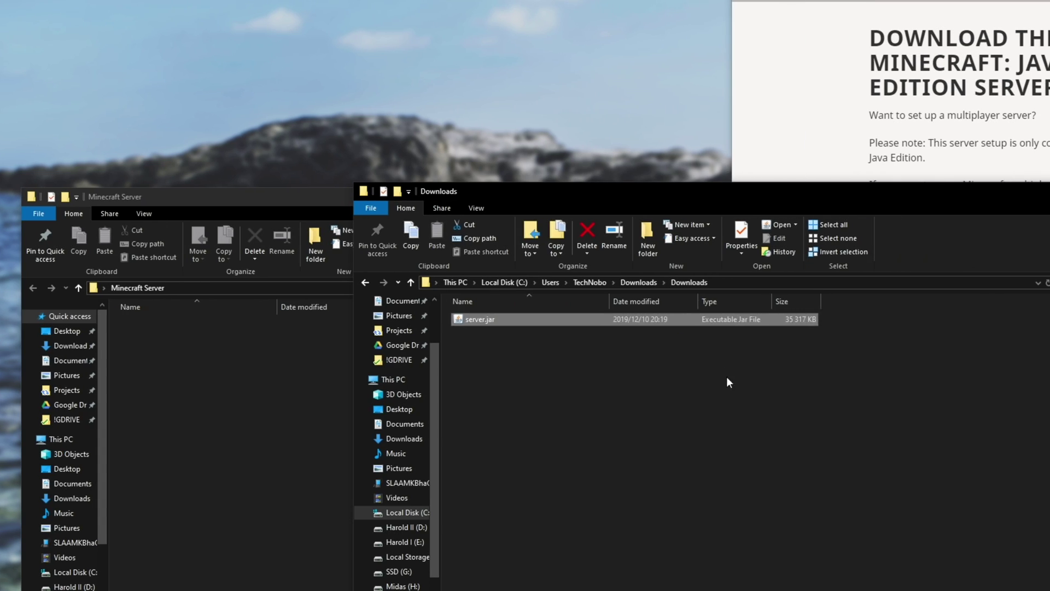
{"action": "left_click_drag", "start_coordinate": [608, 319], "coordinate": [290, 355]}
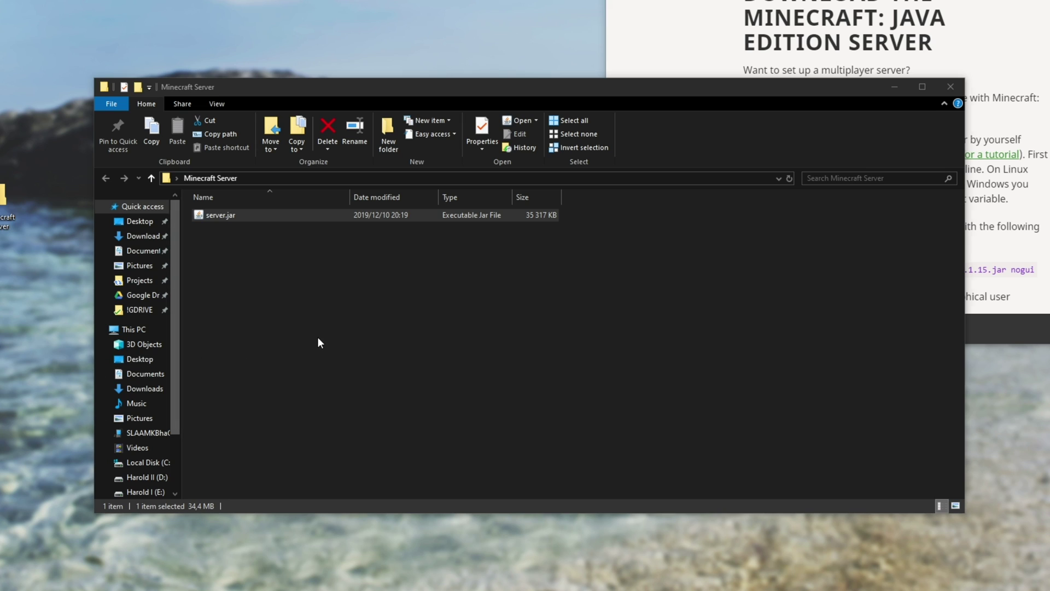
{"action": "left_click", "coordinate": [318, 338]}
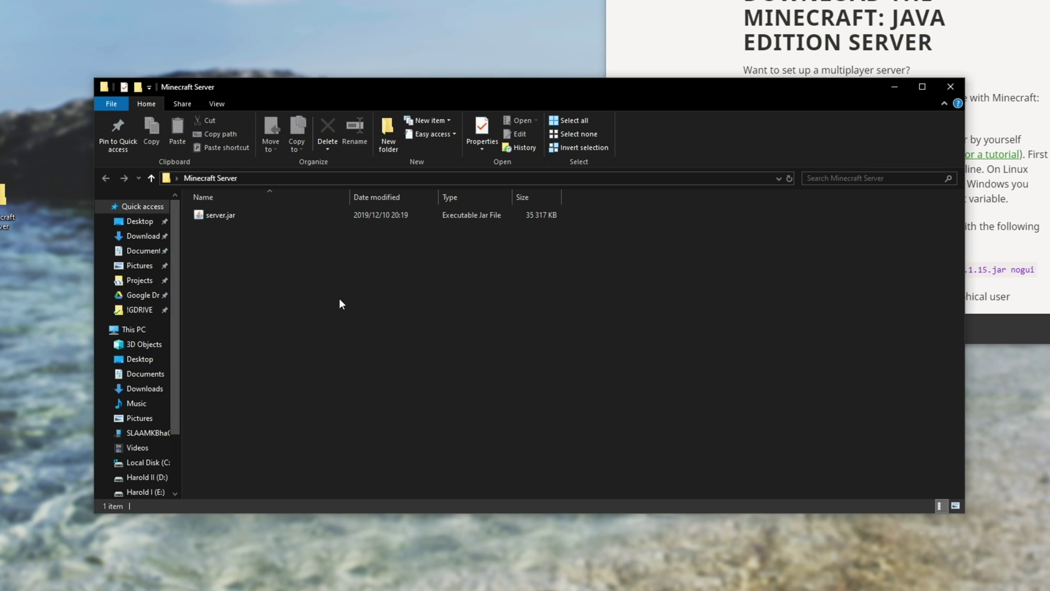
- Add a new text document in the folder and rename it to start.bat, accepting the extension change
{"action": "right_click", "coordinate": [328, 283]}
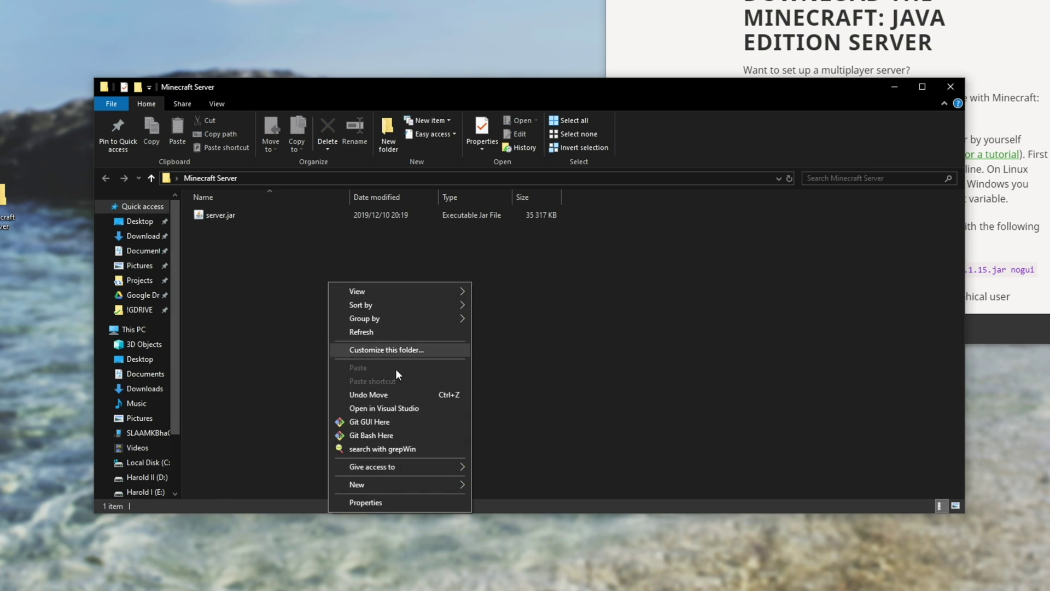
{"action": "mouse_move", "coordinate": [417, 481]}
{"action": "left_click", "coordinate": [546, 540]}
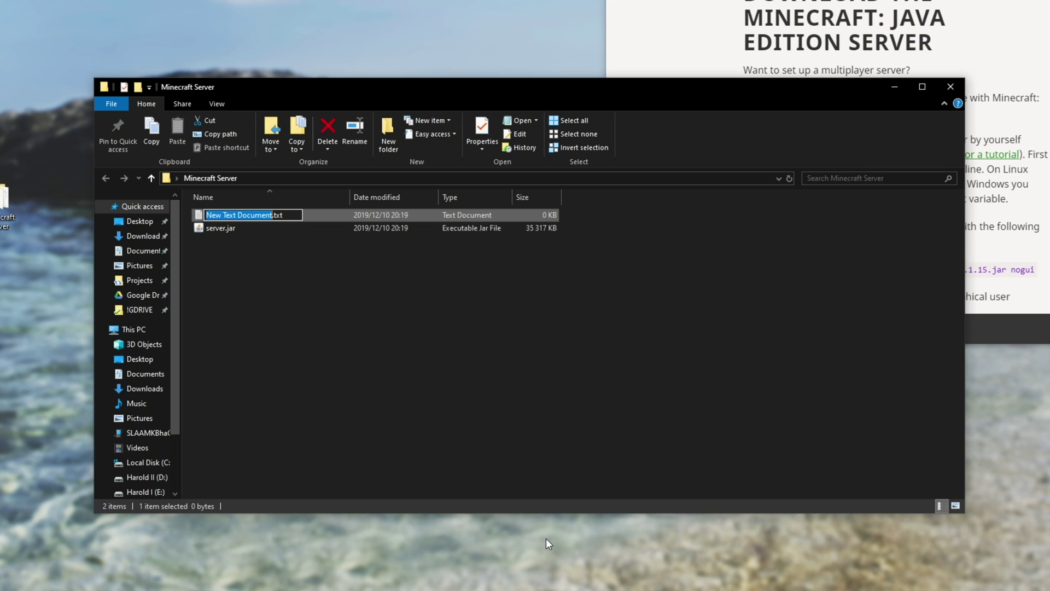
{"action": "key", "text": "ctrl+a"}
{"action": "type", "text": "start.bat"}
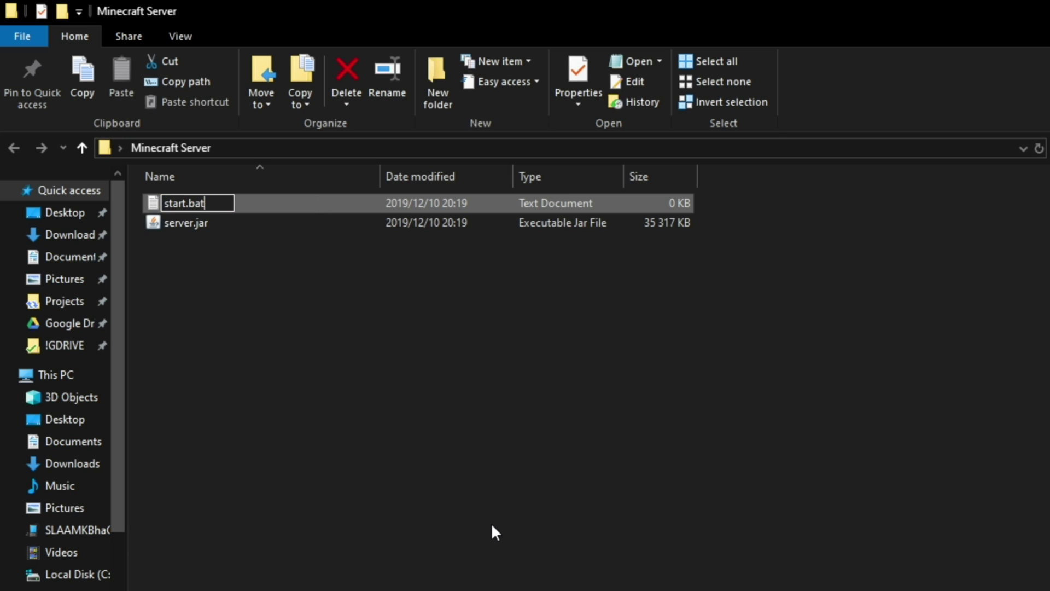
{"action": "key", "text": "Return"}
{"action": "left_click", "coordinate": [674, 253]}
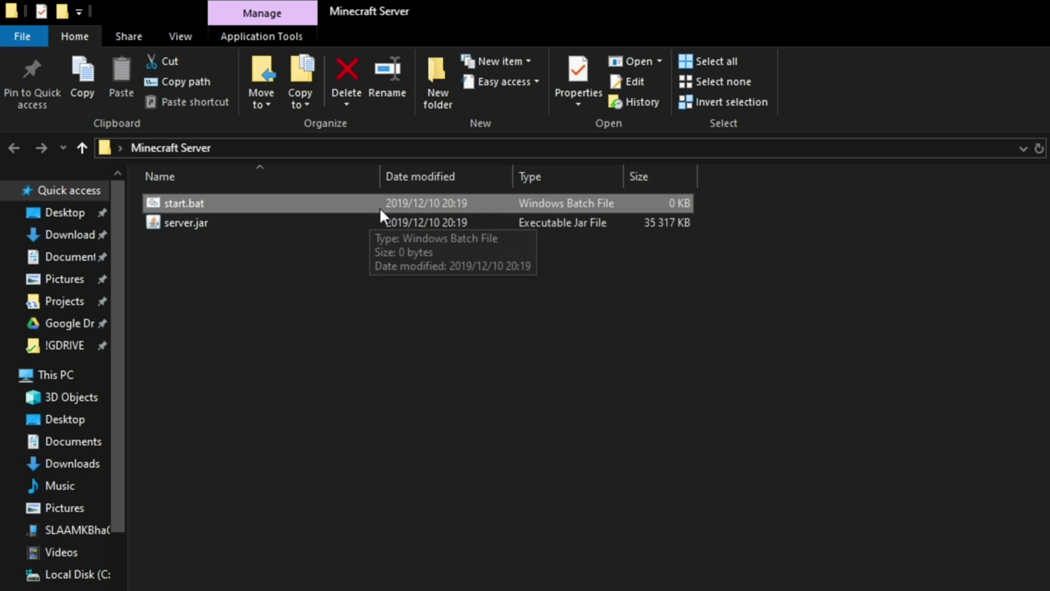
{"action": "left_click", "coordinate": [192, 32]}
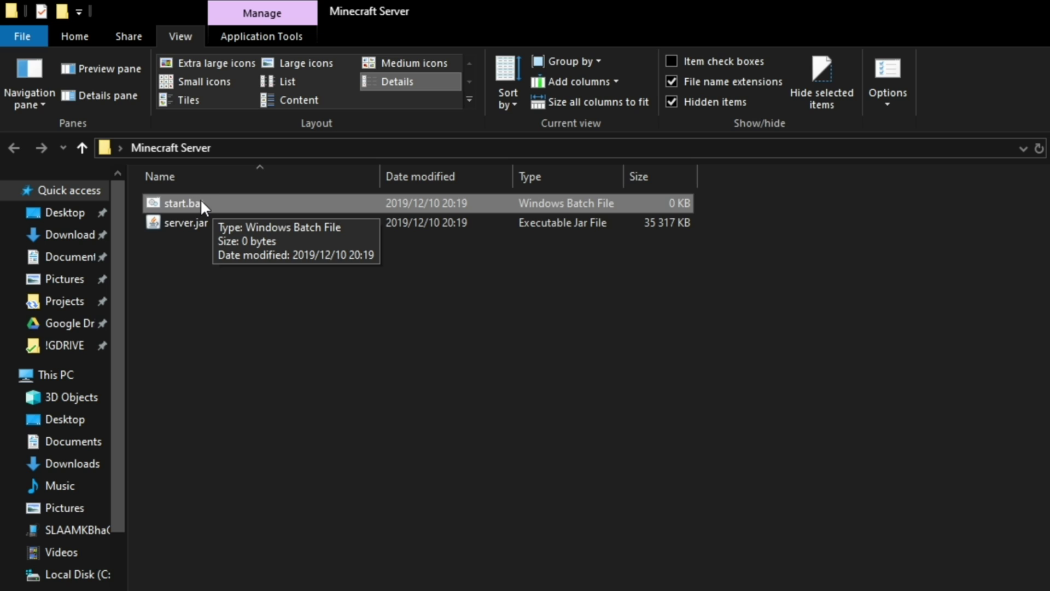
- Open start.bat in Notepad++ instead of Notepad
{"action": "right_click", "coordinate": [250, 202]}
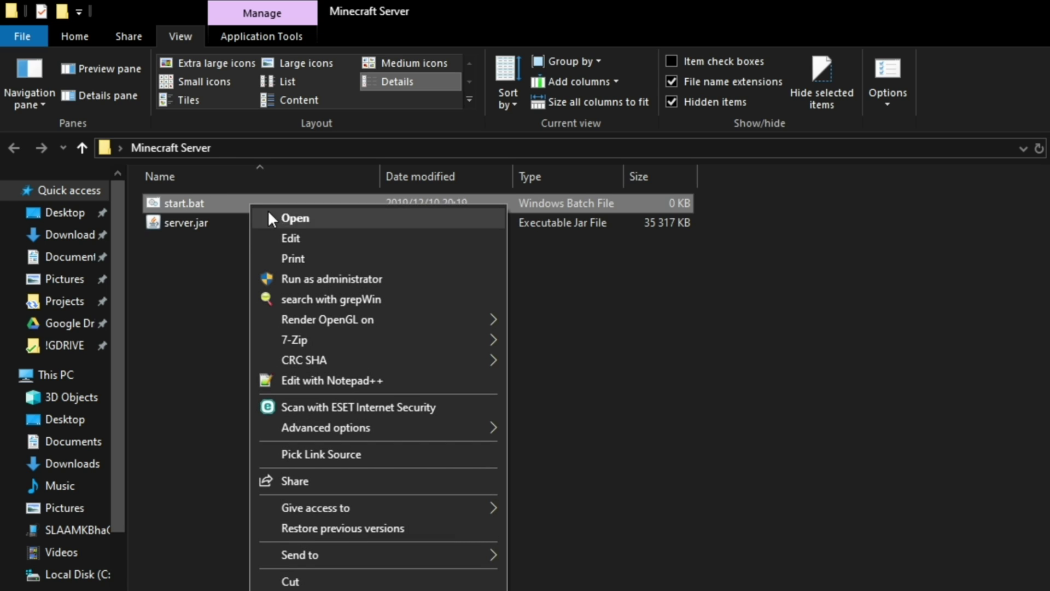
{"action": "left_click", "coordinate": [309, 239]}
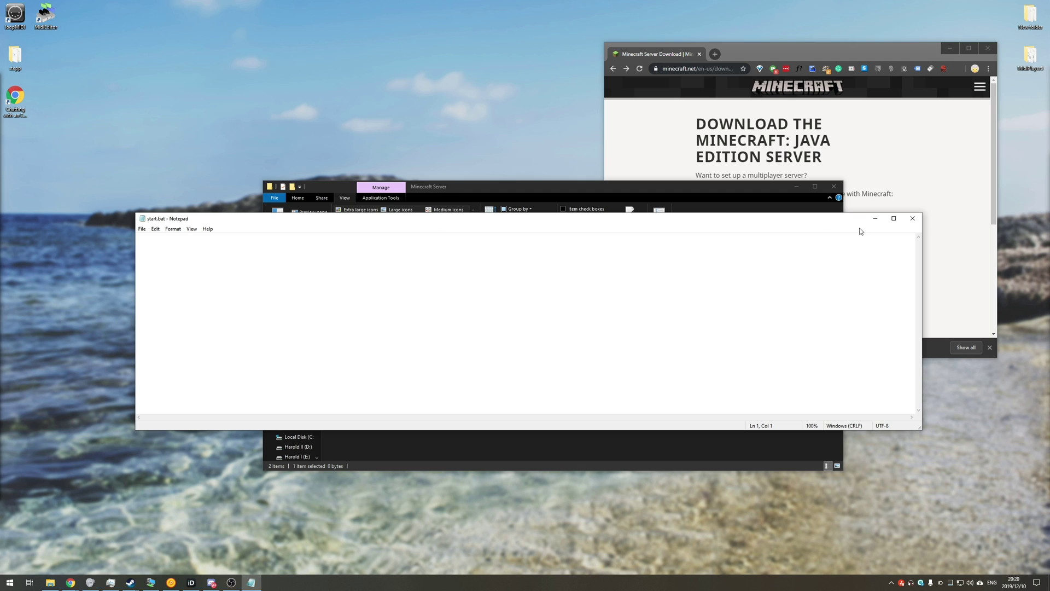
{"action": "left_click", "coordinate": [913, 219]}
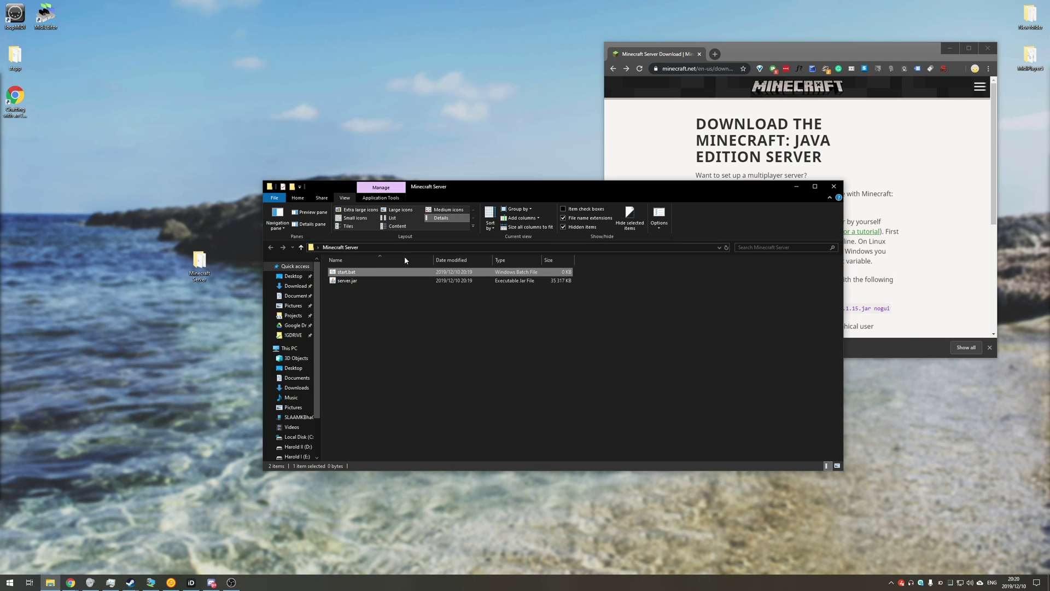
{"action": "right_click", "coordinate": [358, 276]}
{"action": "left_click", "coordinate": [407, 351]}
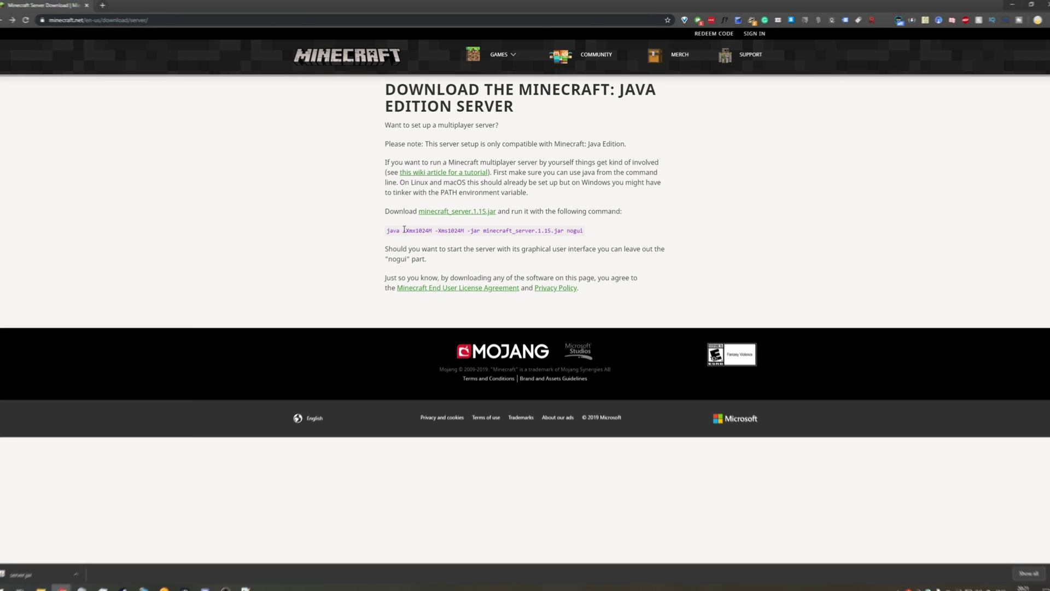
- Copy the java launch command from the web page and paste it into start.bat
{"action": "left_click_drag", "start_coordinate": [385, 232], "coordinate": [581, 232]}
{"action": "key", "text": "ctrl+c"}
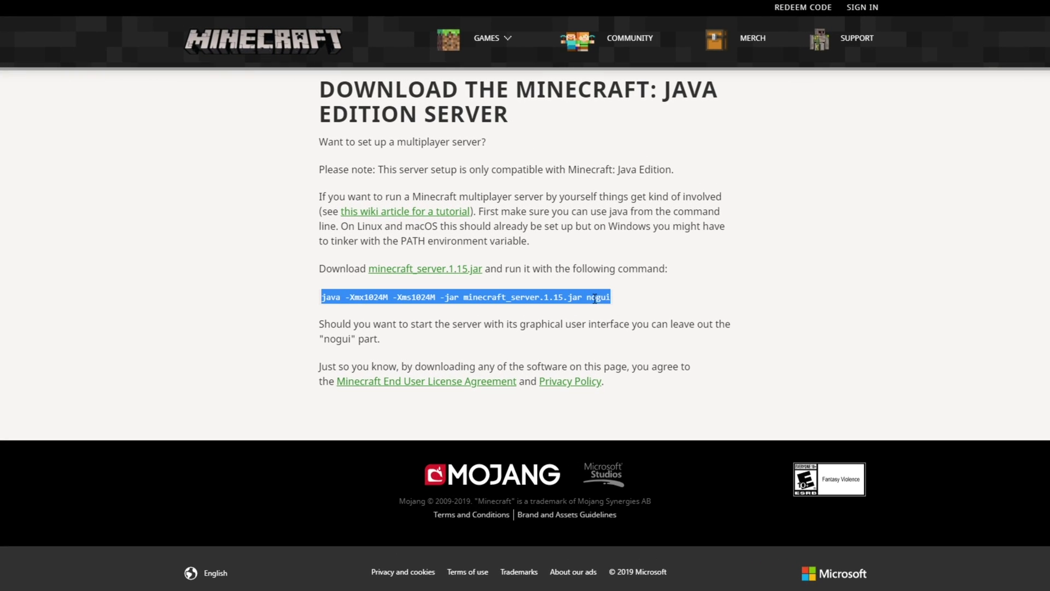
{"action": "right_click", "coordinate": [595, 298]}
{"action": "left_click", "coordinate": [607, 304]}
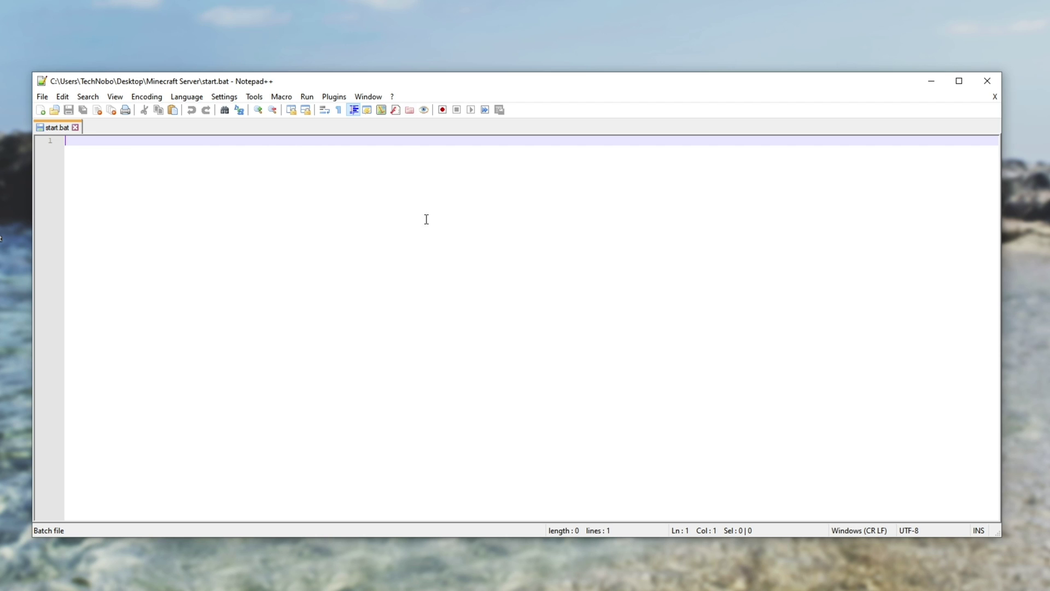
{"action": "key", "text": "ctrl+v"}
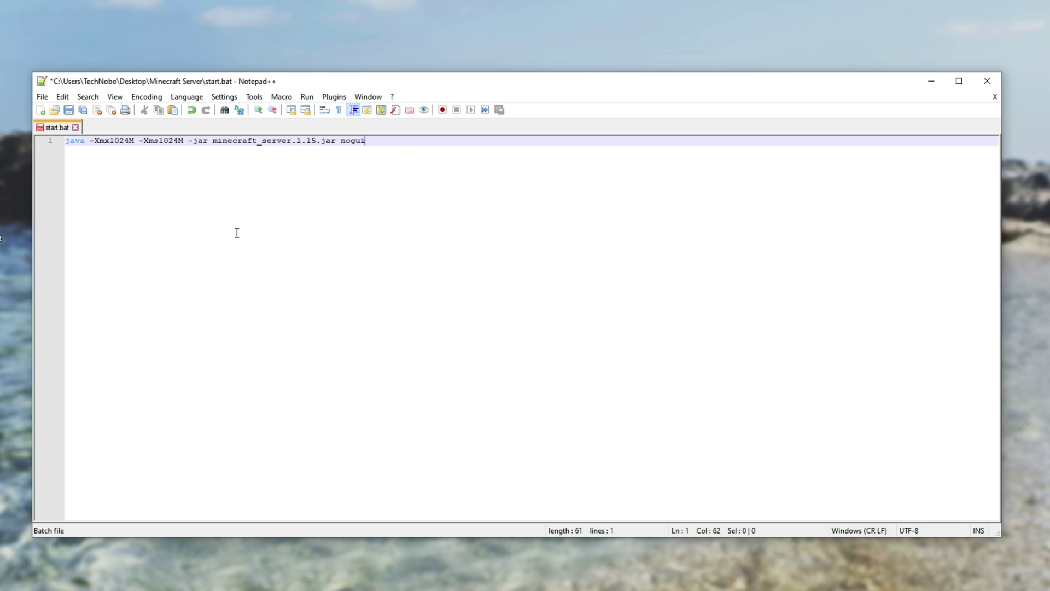
- Replace minecraft_server.1.15 with server so the command runs server.jar nogui
{"action": "scroll", "coordinate": [236, 233], "scroll_direction": "up", "scroll_amount": 4}
{"action": "left_click_drag", "start_coordinate": [293, 142], "coordinate": [477, 142]}
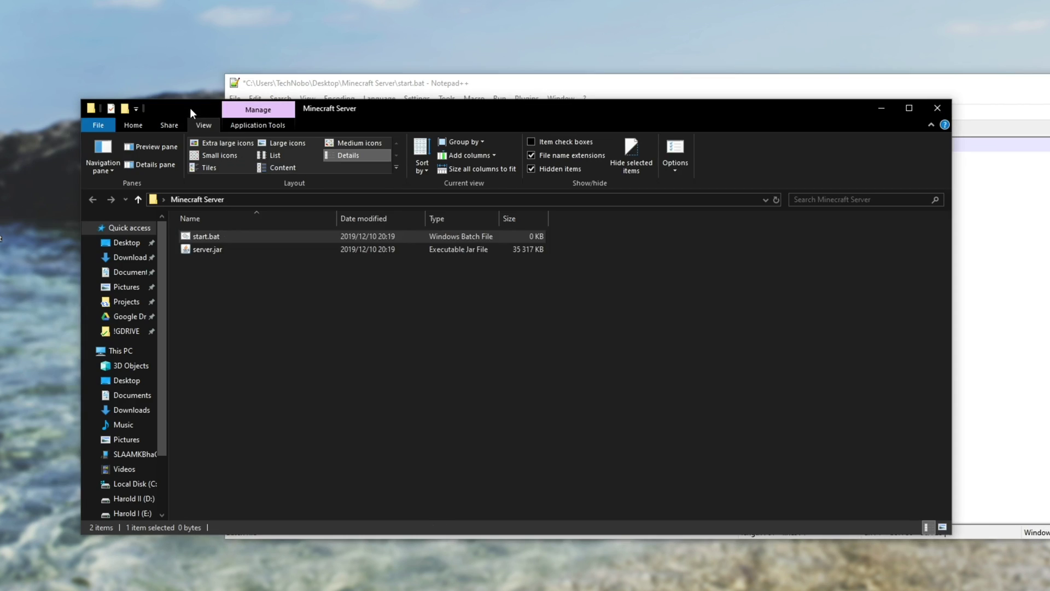
{"action": "left_click_drag", "start_coordinate": [189, 107], "coordinate": [46, 107]}
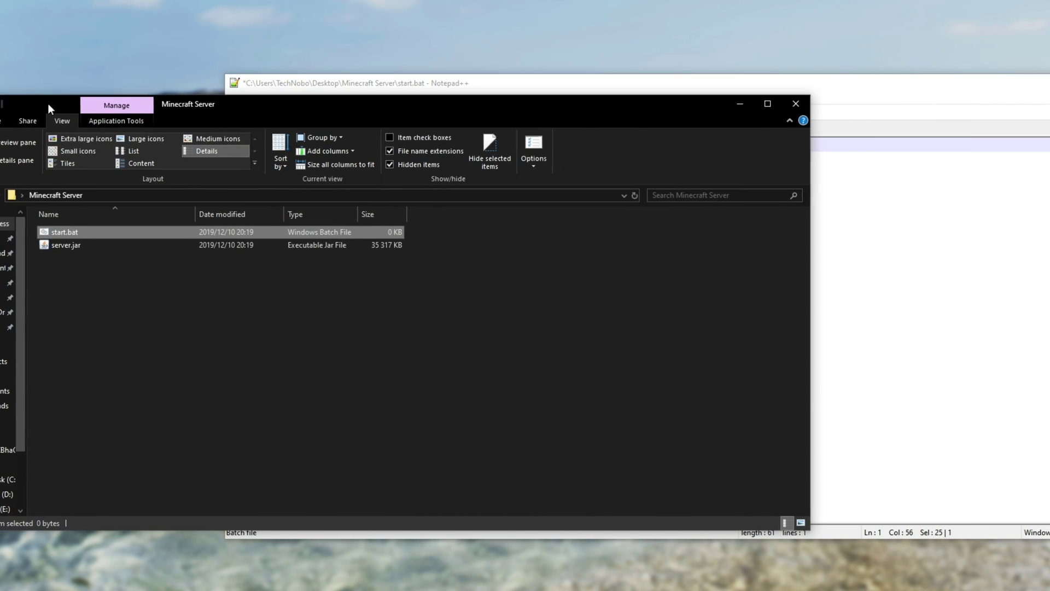
{"action": "left_click", "coordinate": [92, 248]}
{"action": "left_click_drag", "start_coordinate": [222, 104], "coordinate": [454, 97]}
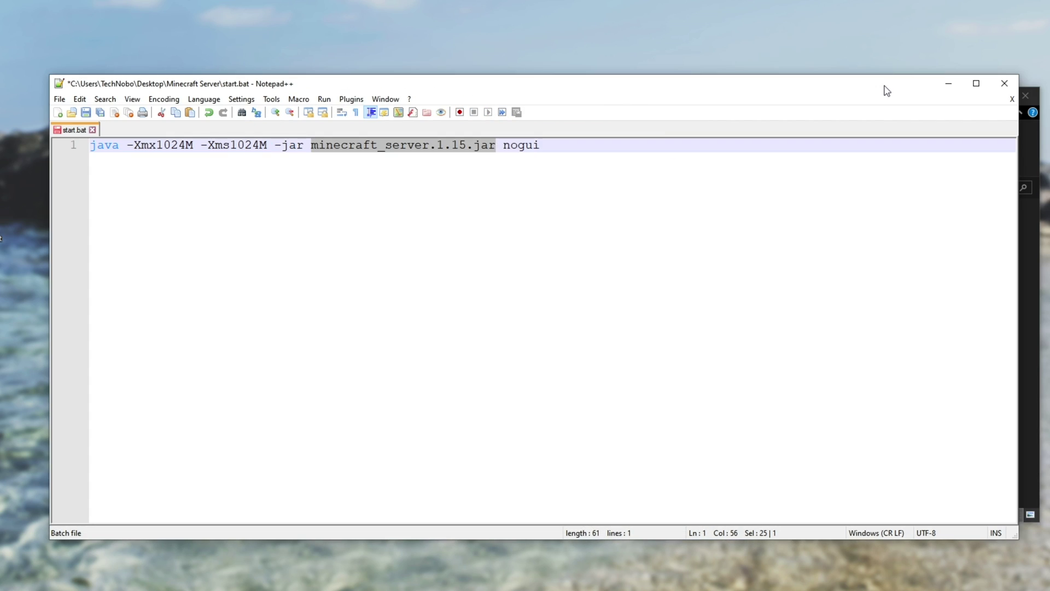
{"action": "left_click", "coordinate": [494, 145]}
{"action": "left_click", "coordinate": [463, 145]}
{"action": "left_click_drag", "start_coordinate": [462, 145], "coordinate": [386, 147]}
{"action": "type", "text": "server"}
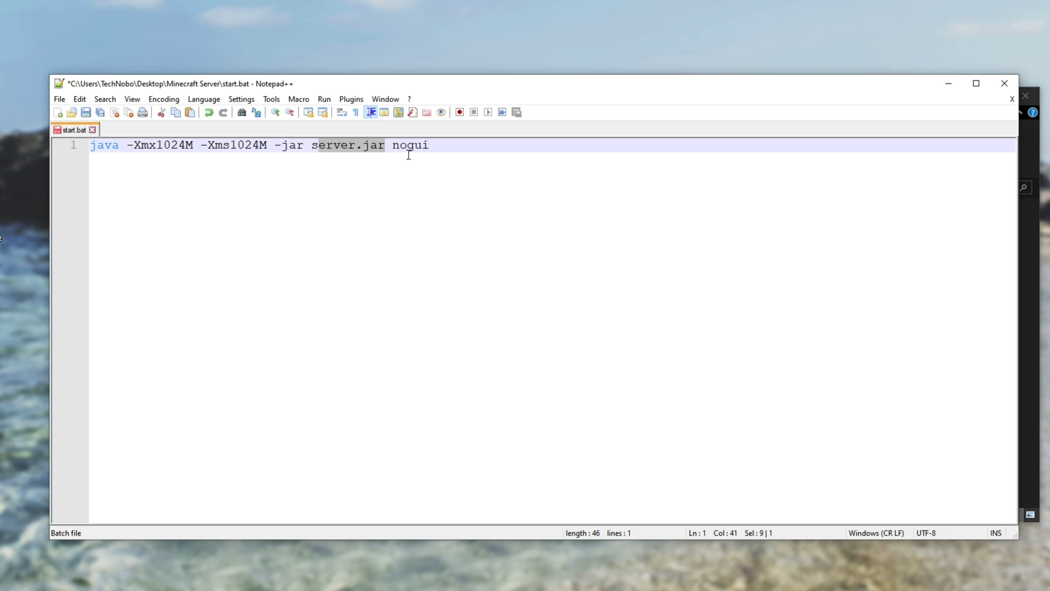
{"action": "double_click", "coordinate": [409, 147]}
{"action": "left_click", "coordinate": [562, 223]}
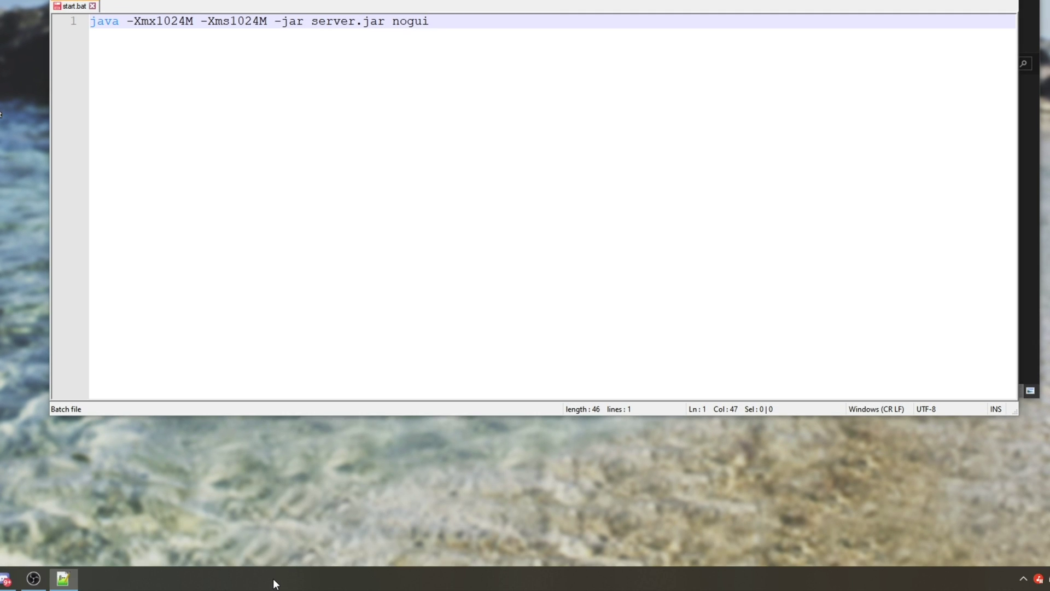
- Check memory in Task Manager (64.0 GB installed, 15.7 GB in use), then select 1024 in start.bat
{"action": "right_click", "coordinate": [274, 579]}
{"action": "left_click", "coordinate": [320, 518]}
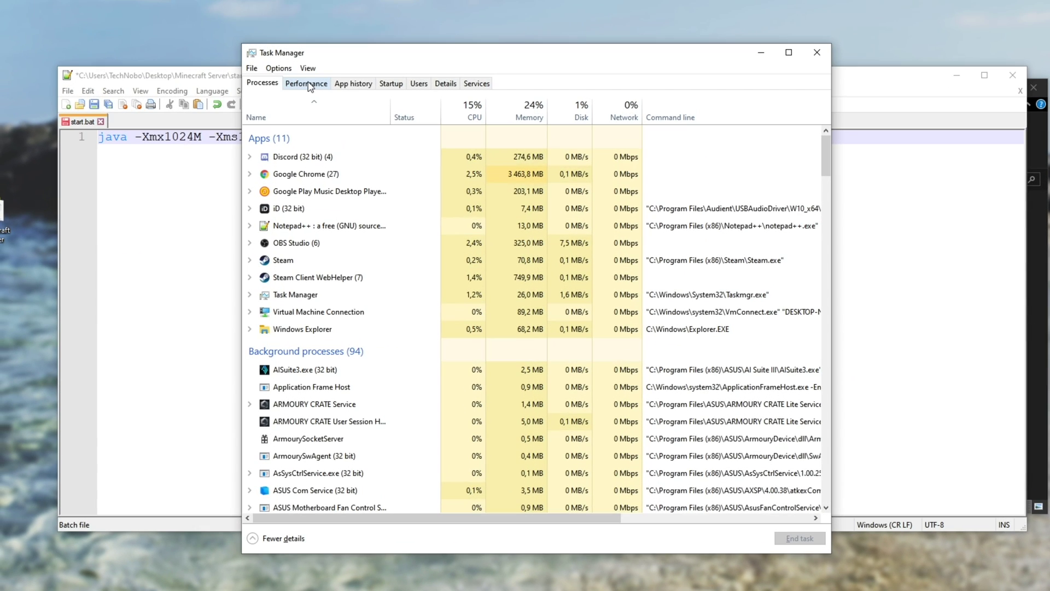
{"action": "left_click", "coordinate": [308, 84]}
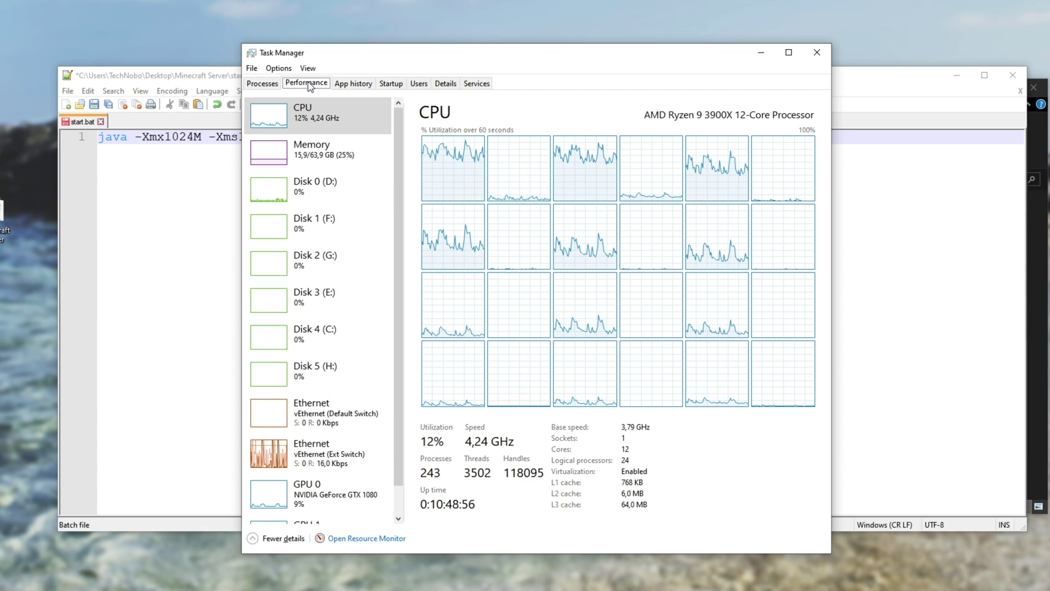
{"action": "left_click", "coordinate": [331, 155]}
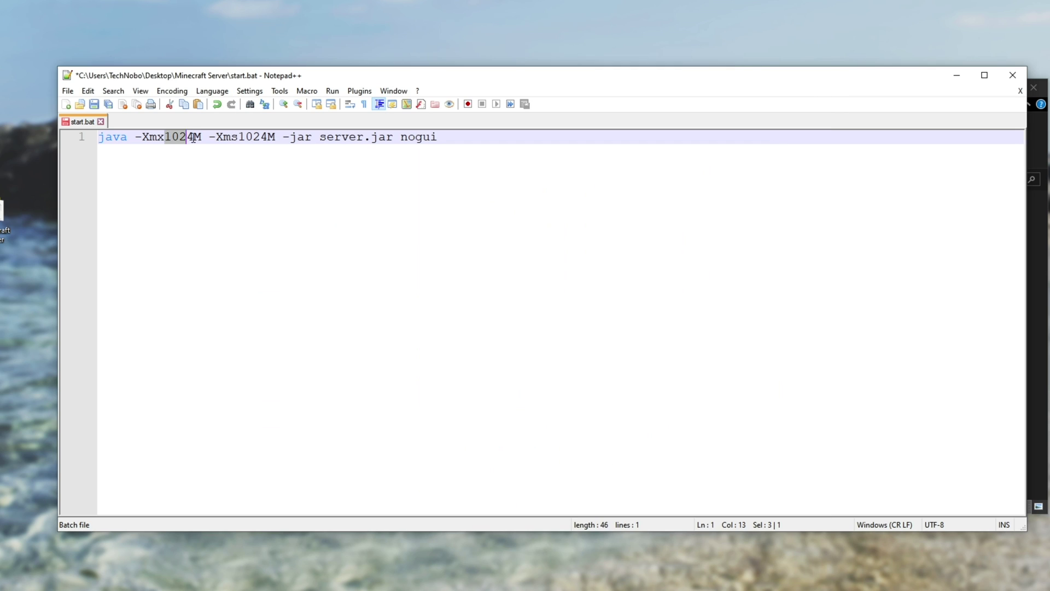
{"action": "left_click_drag", "start_coordinate": [195, 138], "coordinate": [167, 138]}
- Try 2048 and 4096 as the maximum memory, settling on 2G
{"action": "type", "text": "2048"}
{"action": "key", "text": "BackSpace"}
{"action": "key", "text": "BackSpace"}
{"action": "key", "text": "BackSpace"}
{"action": "key", "text": "BackSpace"}
{"action": "type", "text": "4096"}
{"action": "left_click_drag", "start_coordinate": [201, 136], "coordinate": [171, 137]}
{"action": "type", "text": "2G"}
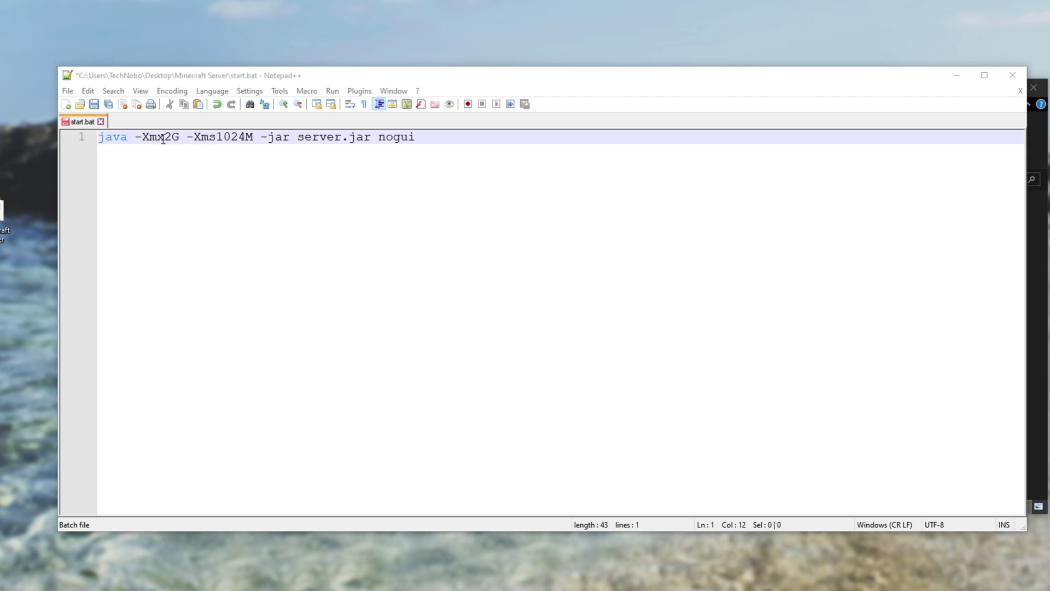
- Change -Xmx2G to -Xmx4G, save start.bat and close Notepad++
{"action": "left_click_drag", "start_coordinate": [144, 138], "coordinate": [165, 138]}
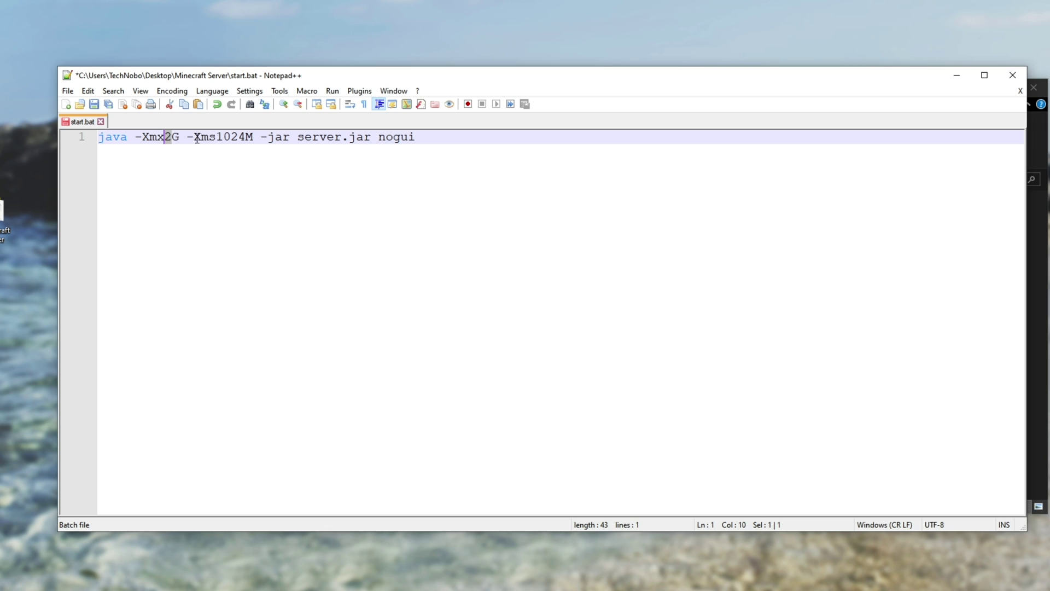
{"action": "left_click_drag", "start_coordinate": [194, 138], "coordinate": [219, 154]}
{"action": "left_click", "coordinate": [171, 137]}
{"action": "key", "text": "BackSpace"}
{"action": "type", "text": "4"}
{"action": "key", "text": "End"}
{"action": "key", "text": "ctrl+s"}
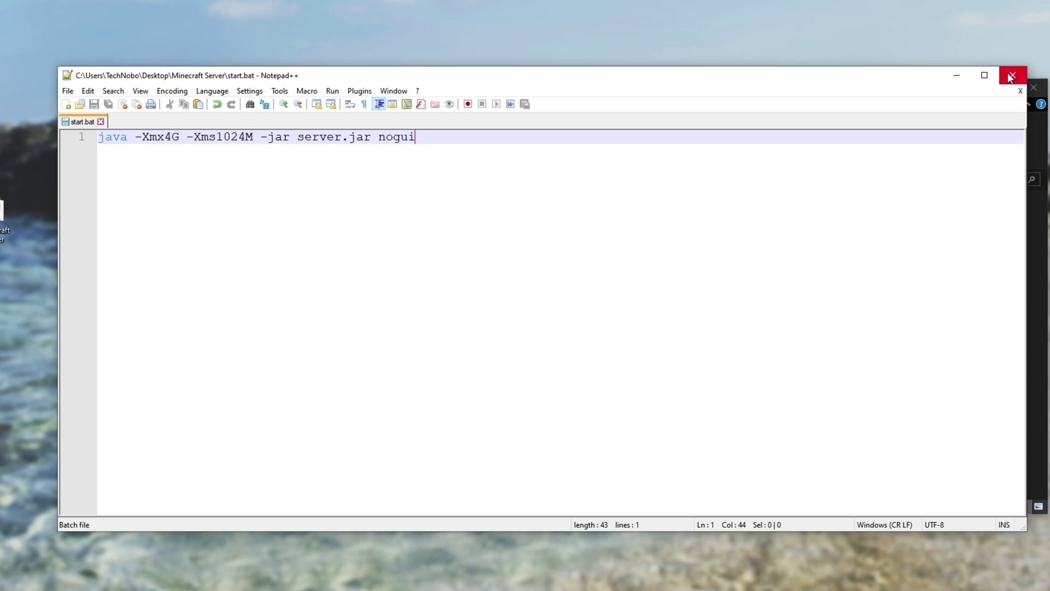
{"action": "left_click", "coordinate": [1010, 76]}
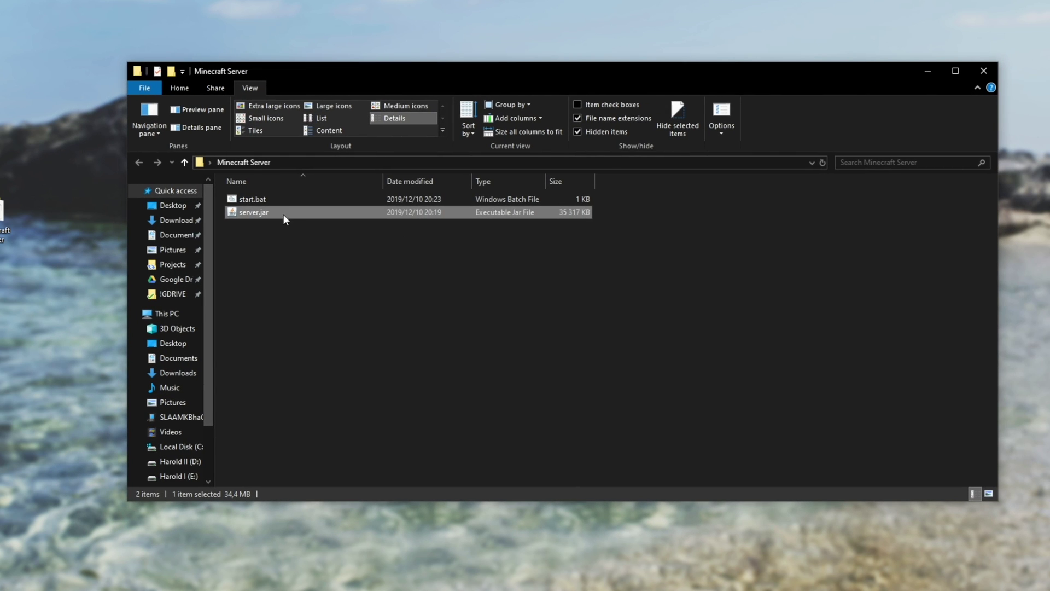
- Run start.bat once, then change eula=false to eula=true in eula.txt and close it
{"action": "double_click", "coordinate": [267, 200]}
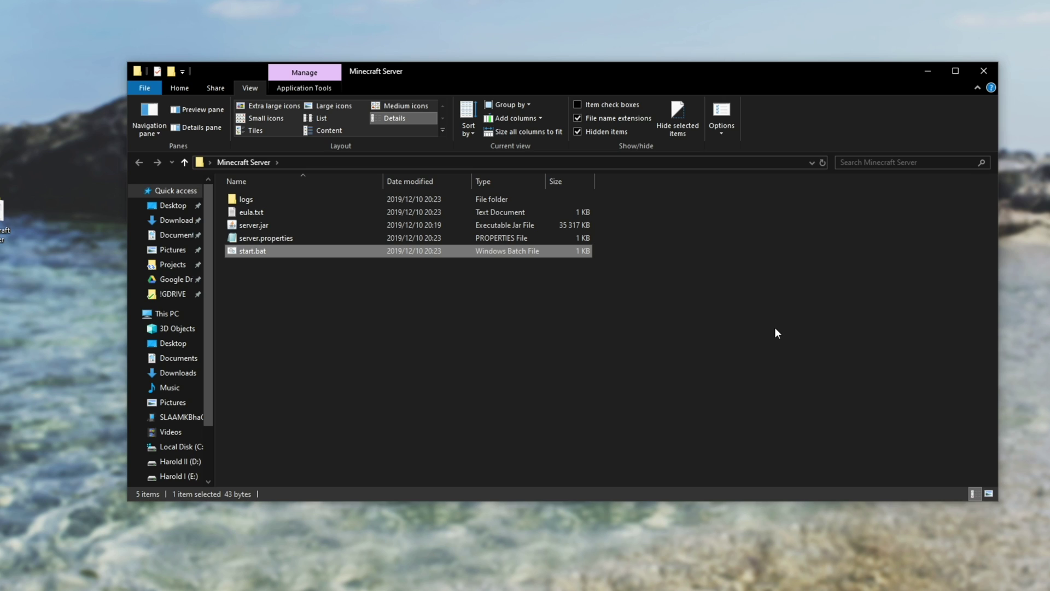
{"action": "double_click", "coordinate": [354, 212]}
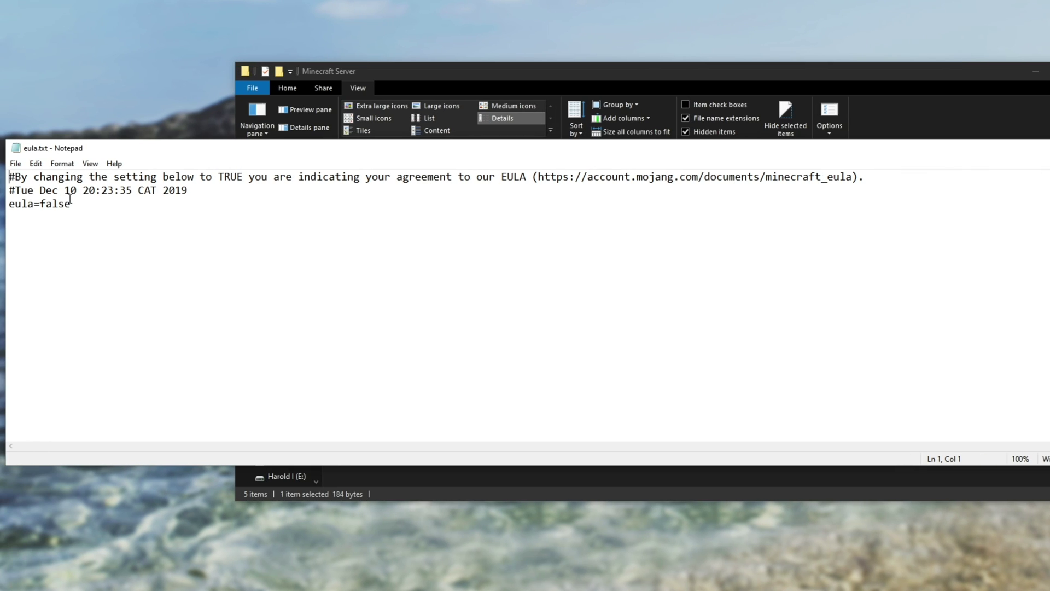
{"action": "left_click_drag", "start_coordinate": [71, 204], "coordinate": [40, 203]}
{"action": "type", "text": "true"}
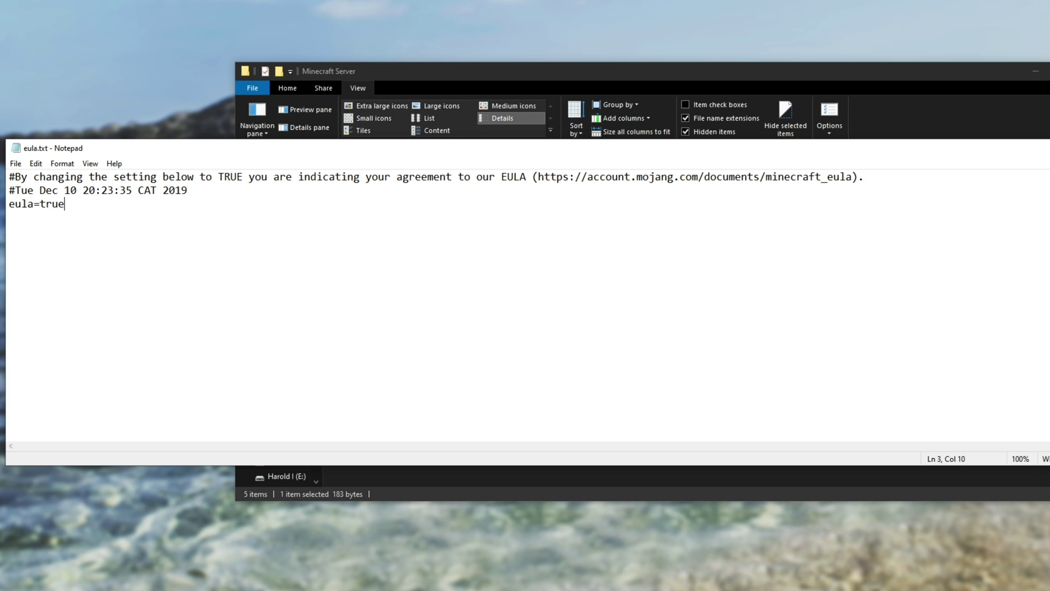
{"action": "left_click", "coordinate": [1036, 146]}
- Open server.properties full height and review allow-nether and difficulty, leaving difficulty on easy
{"action": "left_click", "coordinate": [296, 237]}
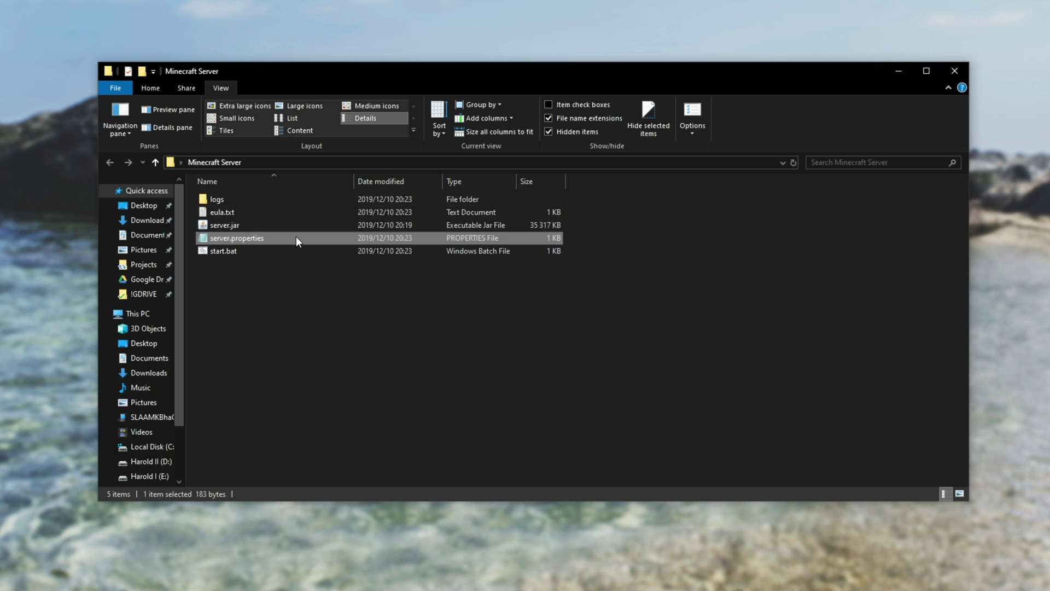
{"action": "double_click", "coordinate": [297, 236]}
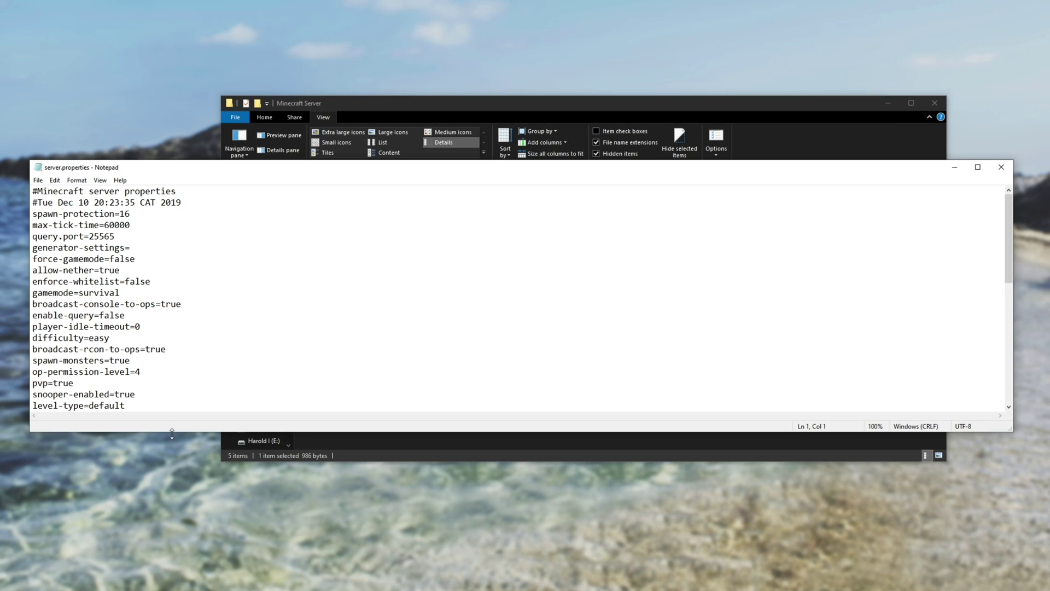
{"action": "left_click_drag", "start_coordinate": [172, 433], "coordinate": [172, 584]}
{"action": "double_click", "coordinate": [77, 160]}
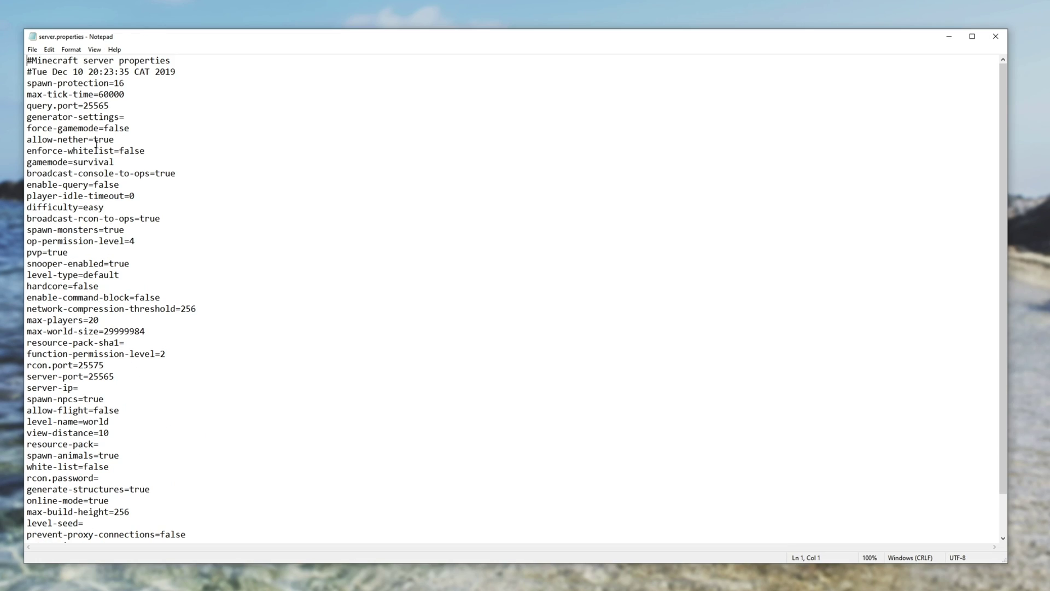
{"action": "left_click_drag", "start_coordinate": [93, 140], "coordinate": [73, 162]}
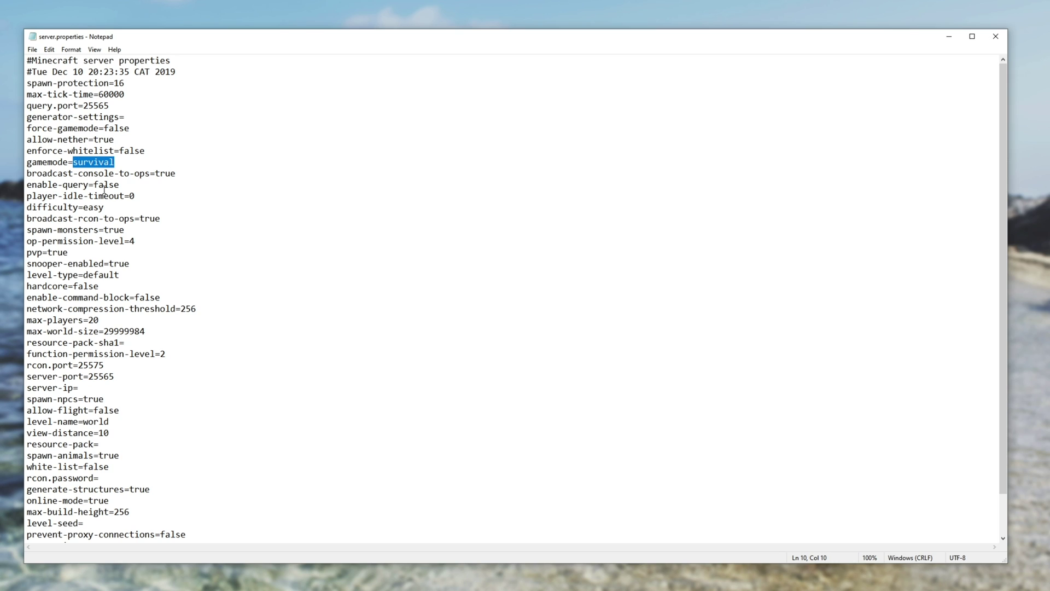
{"action": "left_click", "coordinate": [29, 207]}
{"action": "left_click_drag", "start_coordinate": [29, 208], "coordinate": [85, 208]}
{"action": "type", "text": "hard"}
{"action": "key", "text": "ctrl+z"}
- Review pvp and hardcore, set enable-command-block to true, and save
{"action": "left_click_drag", "start_coordinate": [68, 253], "coordinate": [2, 253]}
{"action": "left_click_drag", "start_coordinate": [99, 286], "coordinate": [19, 283]}
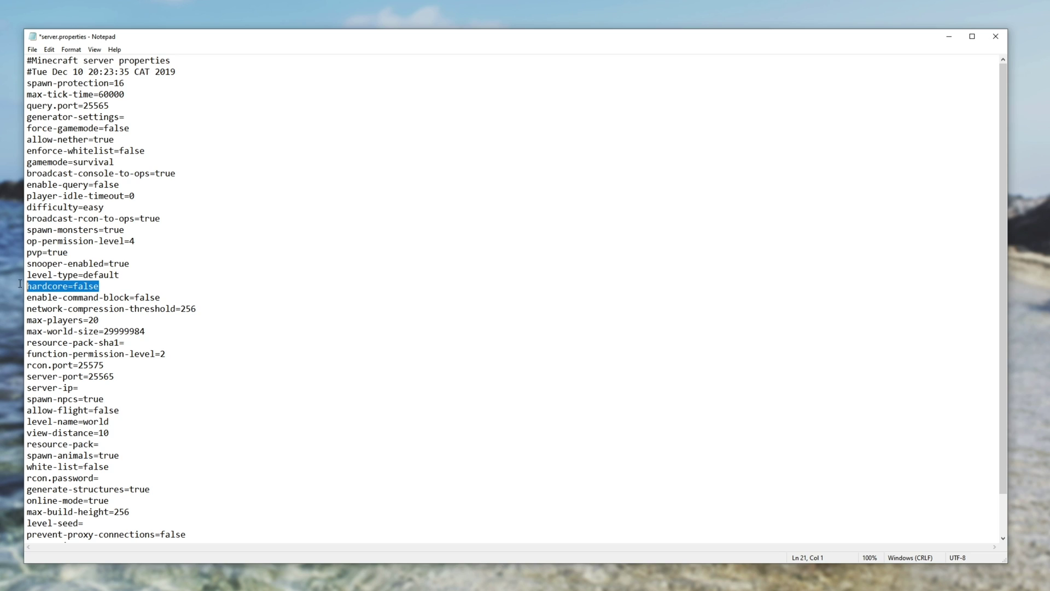
{"action": "left_click_drag", "start_coordinate": [175, 297], "coordinate": [22, 297]}
{"action": "left_click", "coordinate": [134, 297]}
{"action": "left_click", "coordinate": [165, 297], "text": "shift"}
{"action": "type", "text": "true"}
{"action": "key", "text": "ctrl+s"}
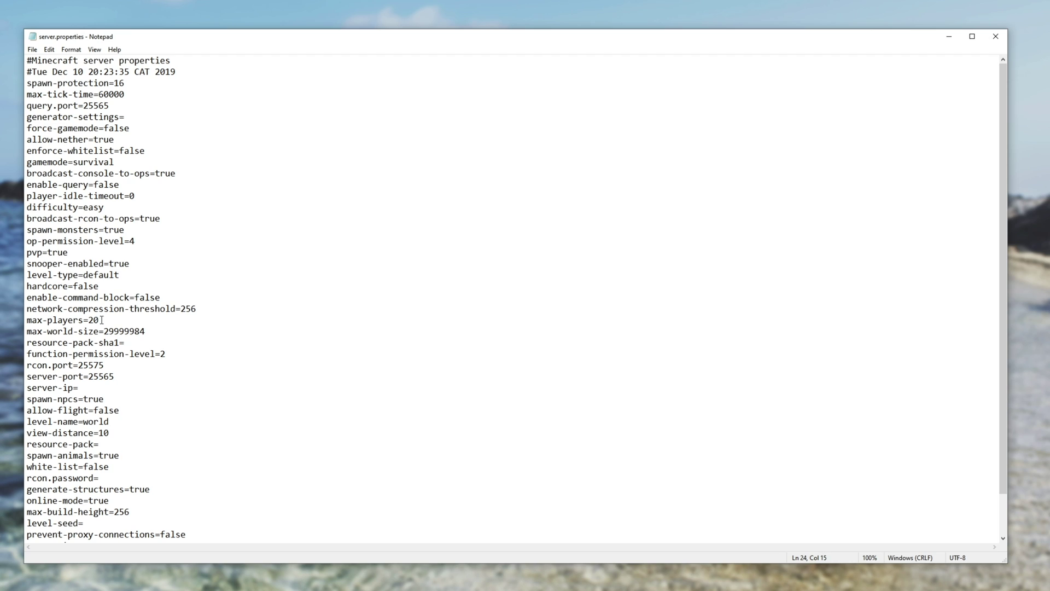
- Change the motd to TroubleChute's server, check max-players 20 and server-port, and save
{"action": "left_click_drag", "start_coordinate": [100, 320], "coordinate": [88, 320]}
{"action": "left_click", "coordinate": [127, 358]}
{"action": "scroll", "coordinate": [126, 357], "scroll_direction": "down", "scroll_amount": 2}
{"action": "left_click_drag", "start_coordinate": [28, 513], "coordinate": [50, 512]}
{"action": "left_click_drag", "start_coordinate": [145, 512], "coordinate": [53, 513]}
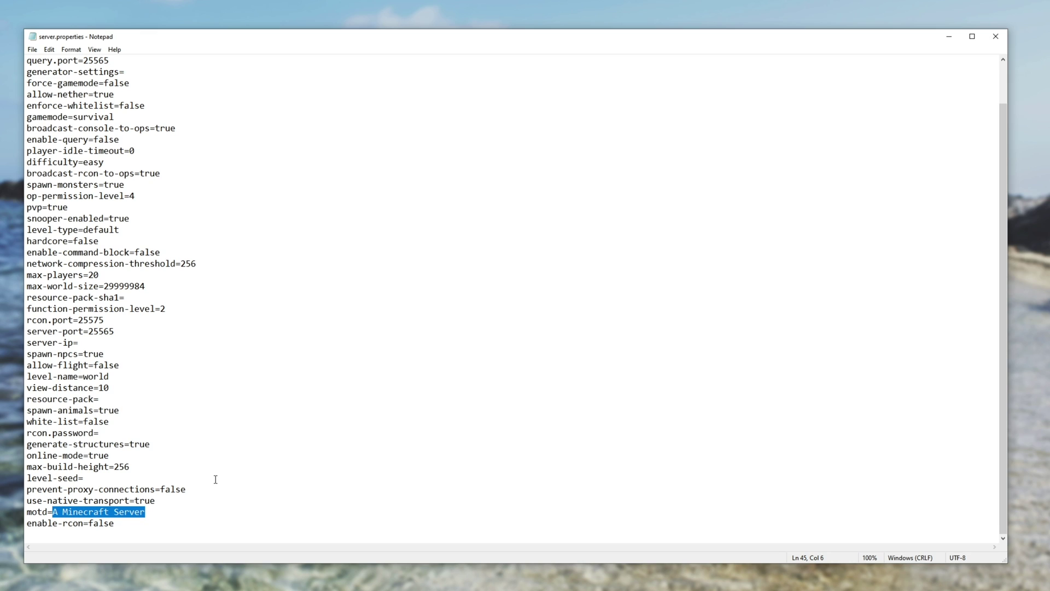
{"action": "type", "text": "TroubleChute's server"}
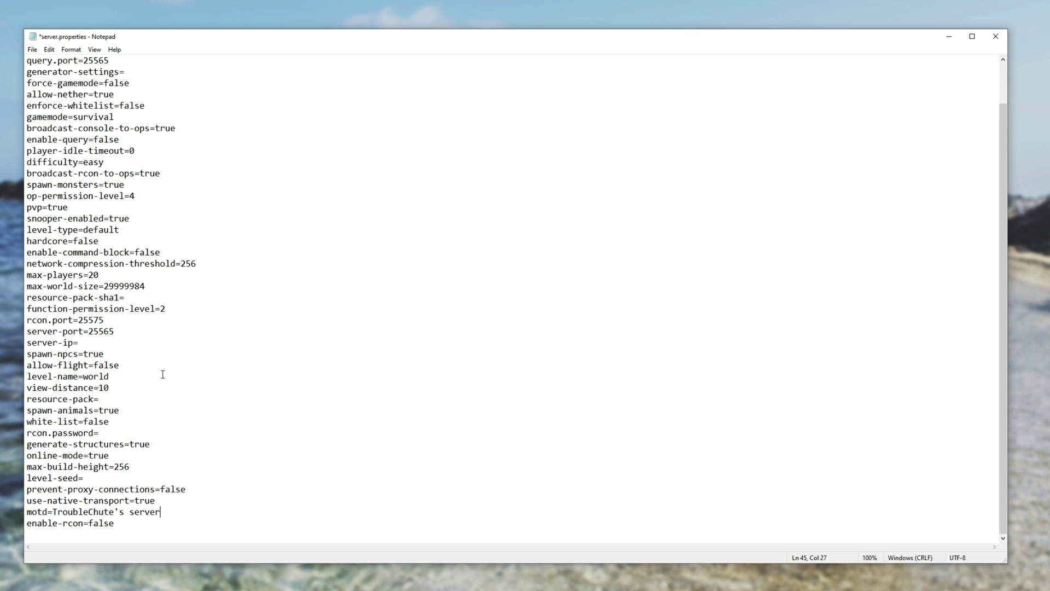
{"action": "left_click_drag", "start_coordinate": [25, 331], "coordinate": [88, 331]}
{"action": "key", "text": "Right"}
{"action": "key", "text": "ctrl+s"}
- Close server.properties and launch start.bat, bringing up the console once it reports Done (13.184s)
{"action": "left_click", "coordinate": [996, 36]}
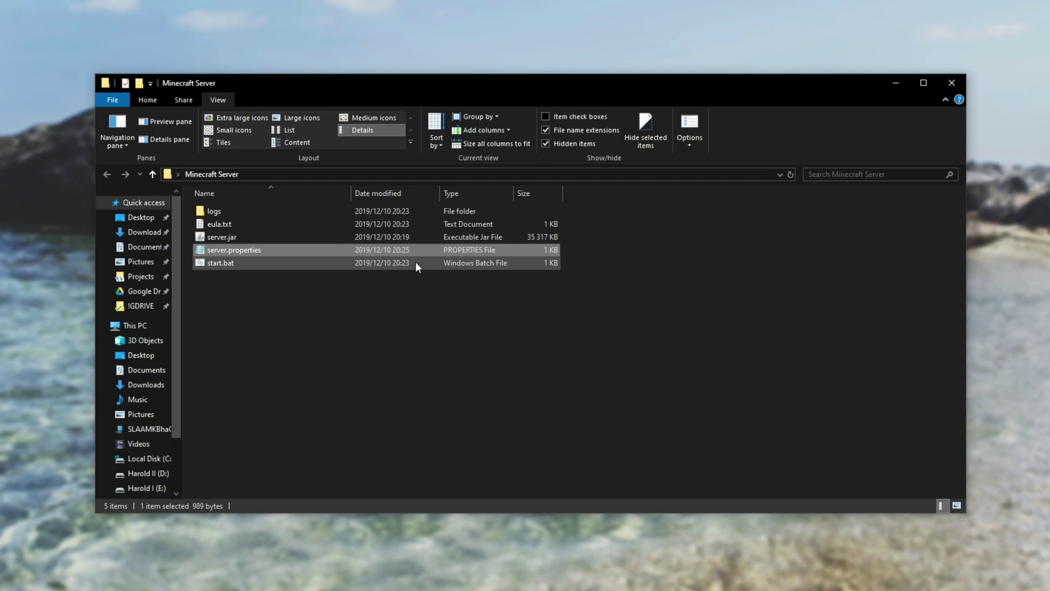
{"action": "double_click", "coordinate": [474, 271]}
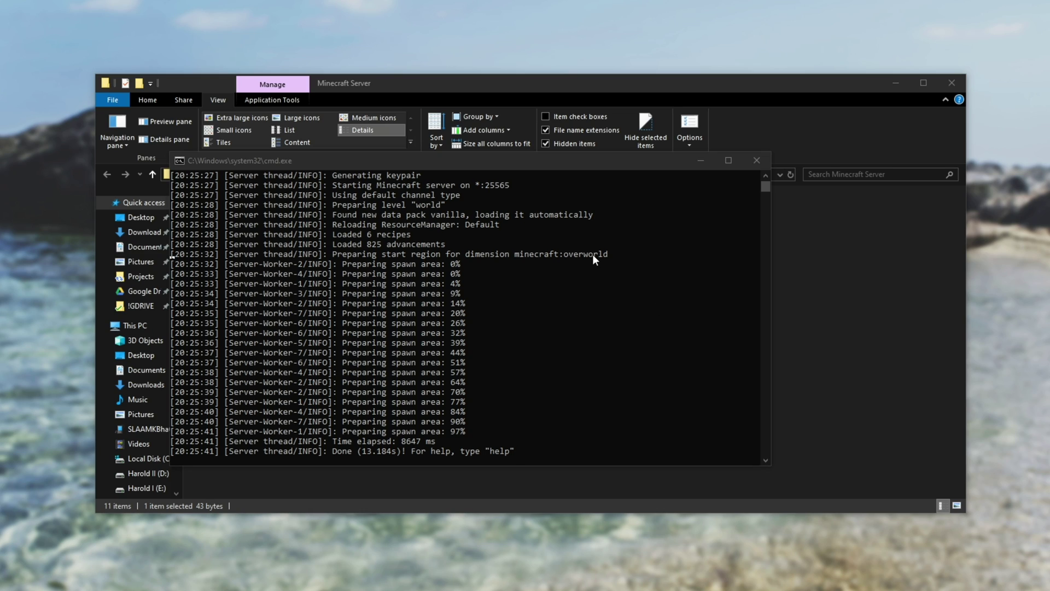
{"action": "left_click", "coordinate": [533, 161]}
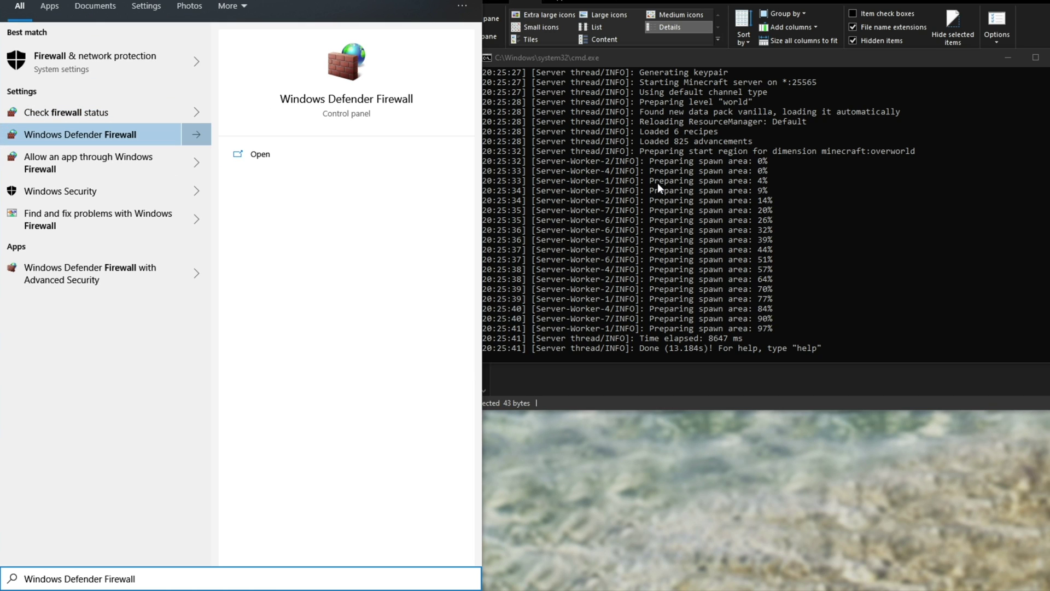
- Open Windows Defender Firewall's advanced settings and show the inbound rules list
{"action": "key", "text": "Return"}
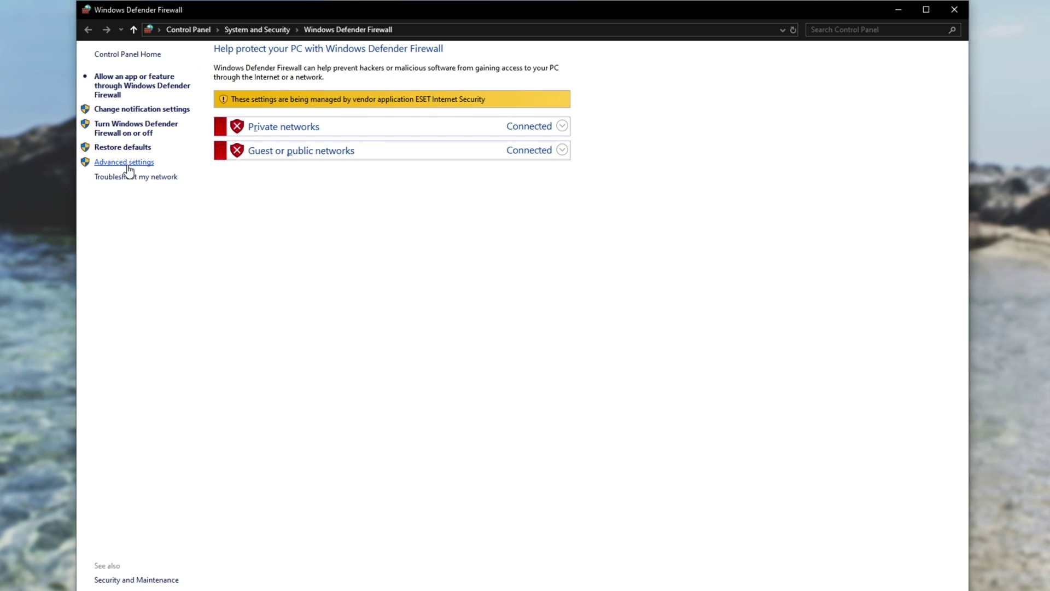
{"action": "left_click", "coordinate": [125, 162]}
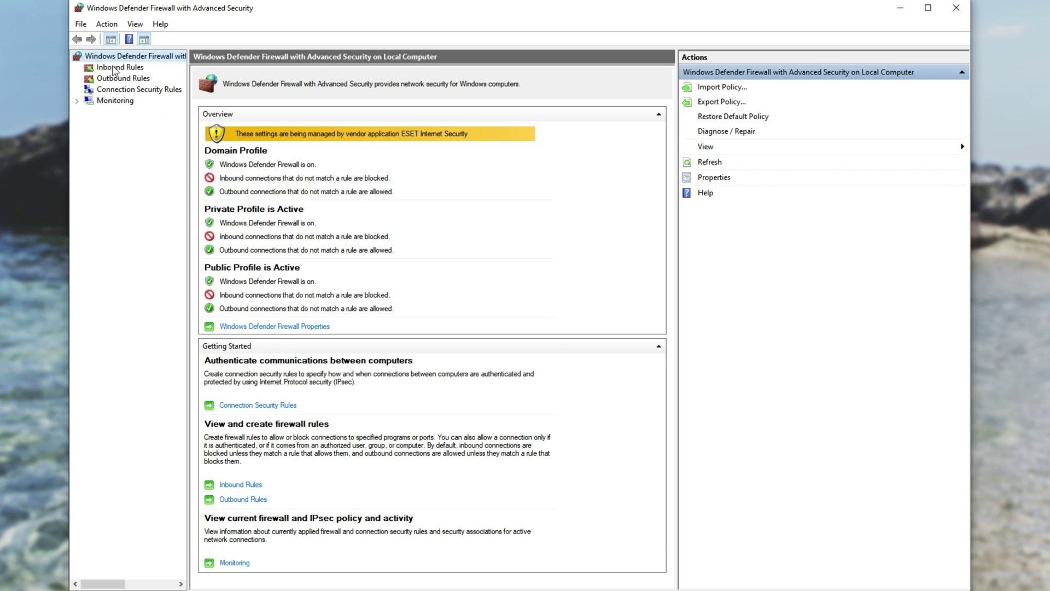
{"action": "left_click", "coordinate": [115, 69]}
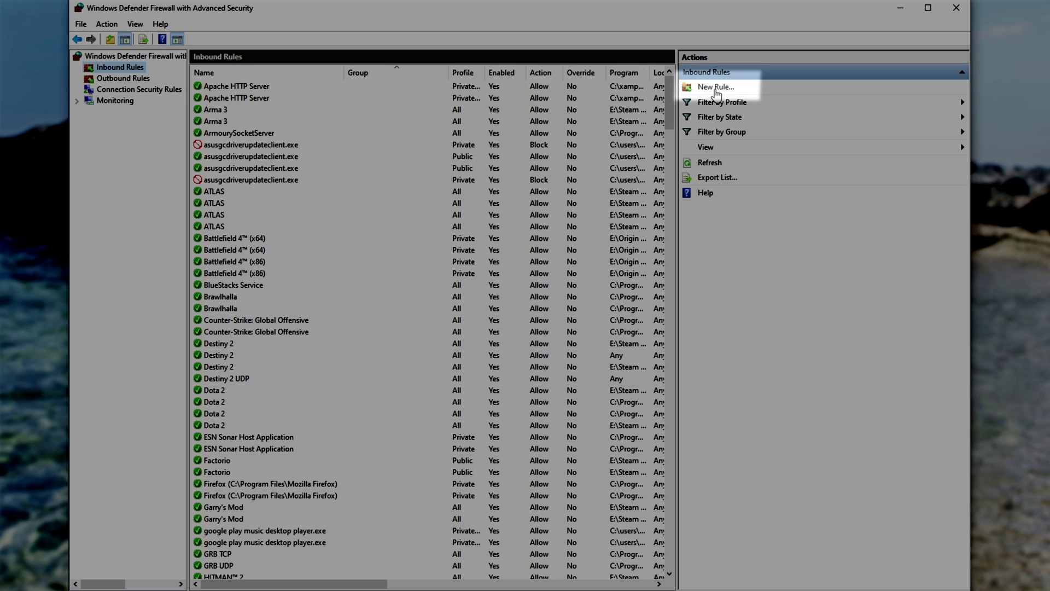
- Create an inbound port rule named MC allowing TCP port 25565 on all profiles
{"action": "left_click", "coordinate": [716, 87]}
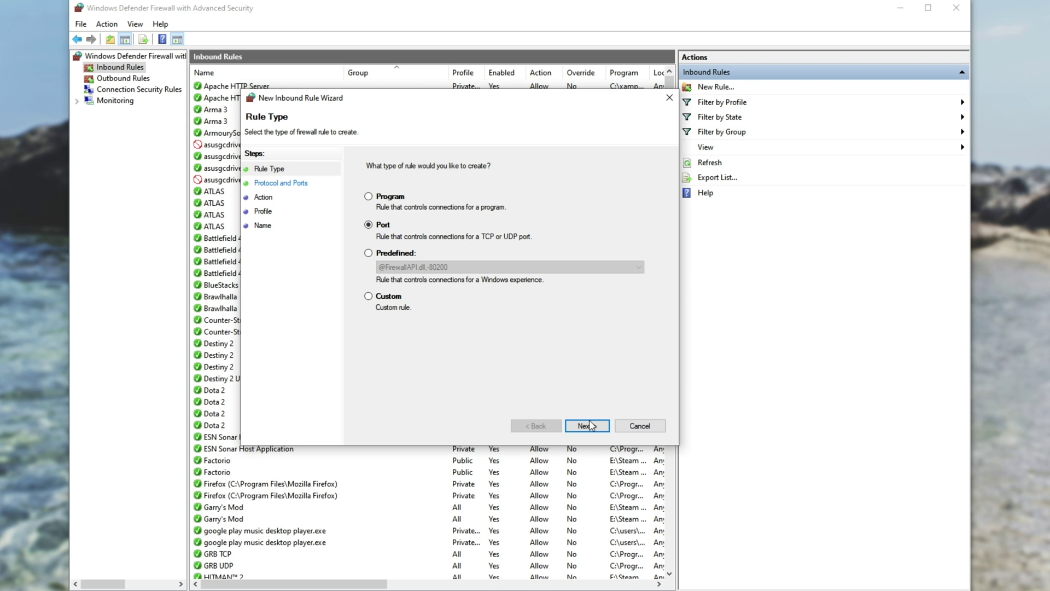
{"action": "left_click", "coordinate": [587, 426]}
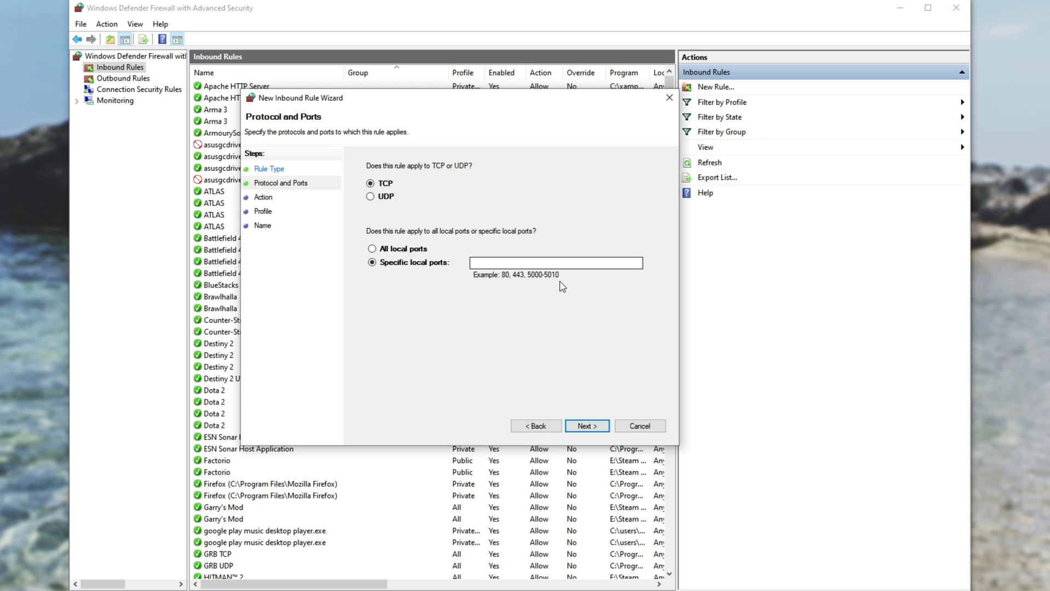
{"action": "left_click", "coordinate": [507, 259]}
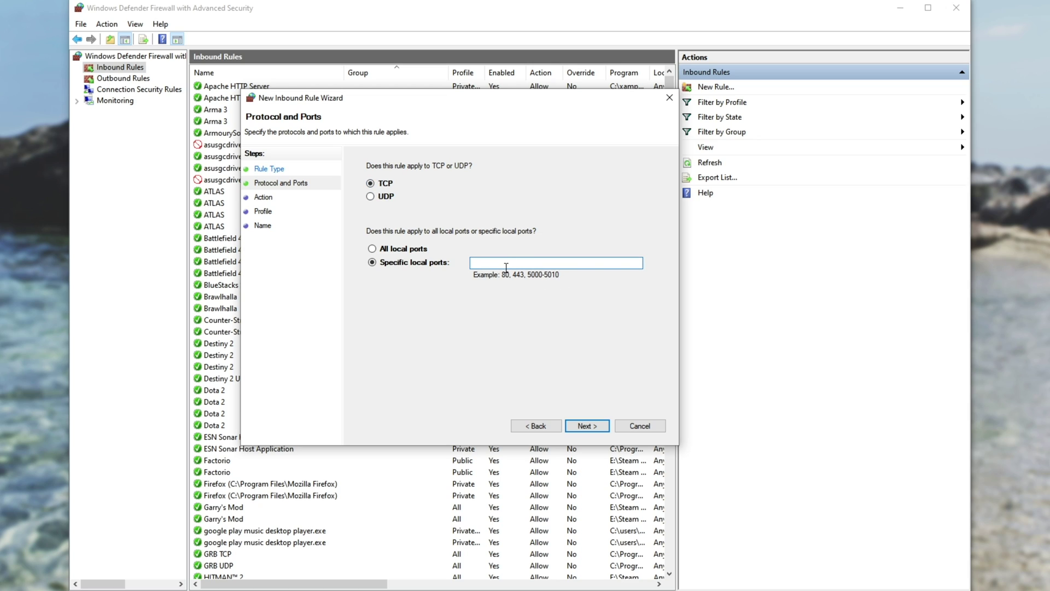
{"action": "type", "text": "25565"}
{"action": "left_click_drag", "start_coordinate": [506, 267], "coordinate": [439, 270]}
{"action": "left_click", "coordinate": [598, 427]}
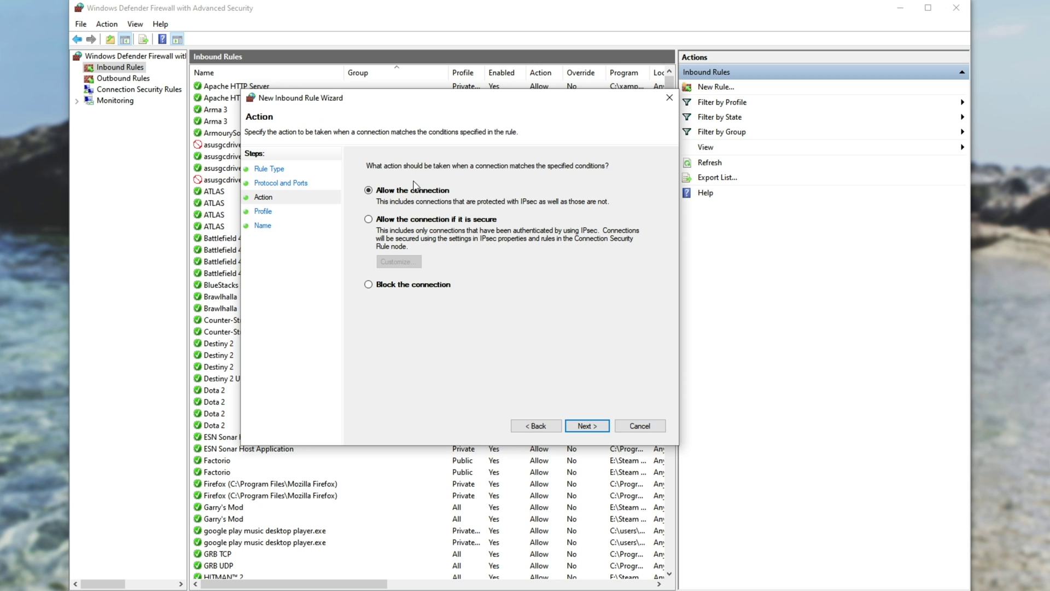
{"action": "left_click", "coordinate": [584, 428]}
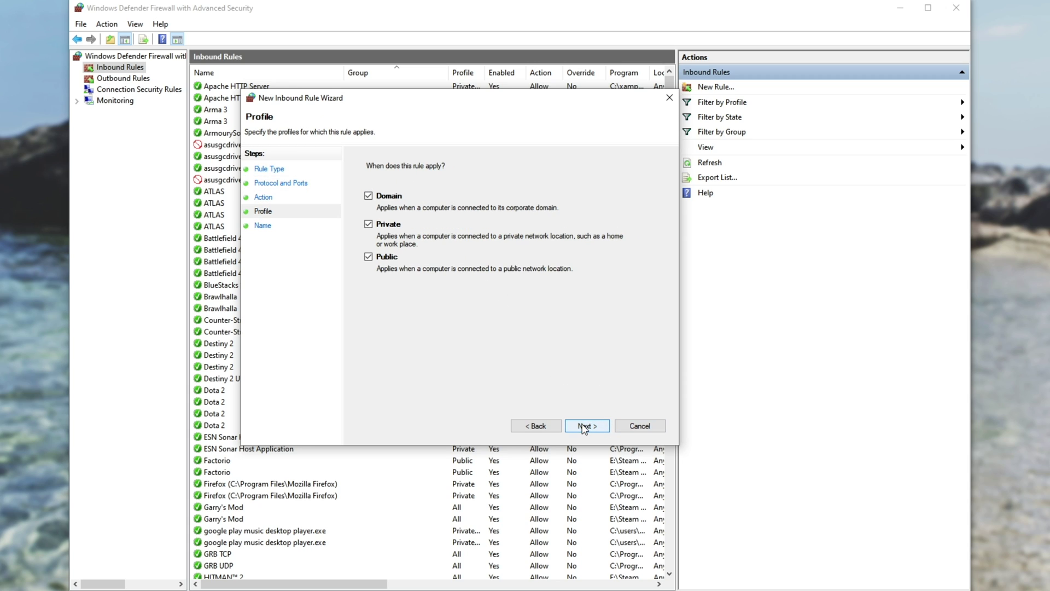
{"action": "left_click", "coordinate": [584, 428]}
{"action": "type", "text": "MC"}
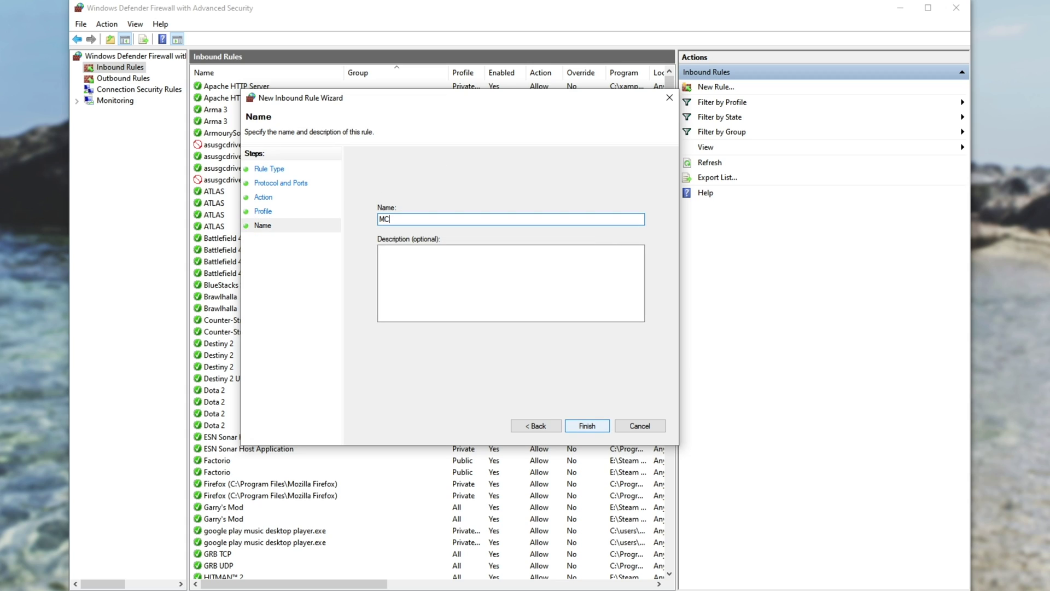
{"action": "left_click", "coordinate": [592, 427]}
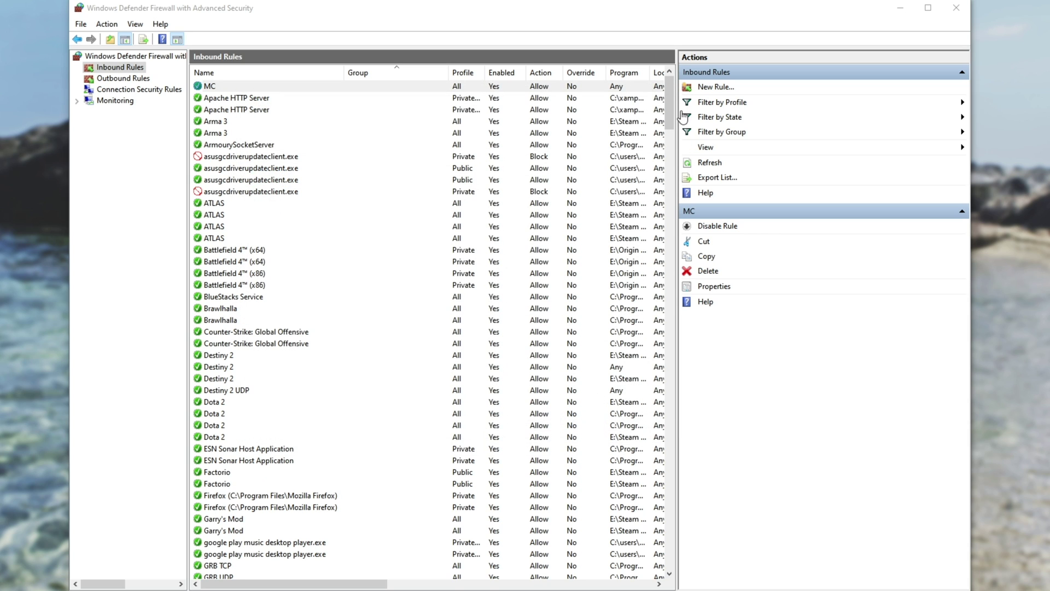
- Create a second inbound MC rule allowing UDP port 25565
{"action": "left_click", "coordinate": [709, 88]}
{"action": "left_click", "coordinate": [410, 235]}
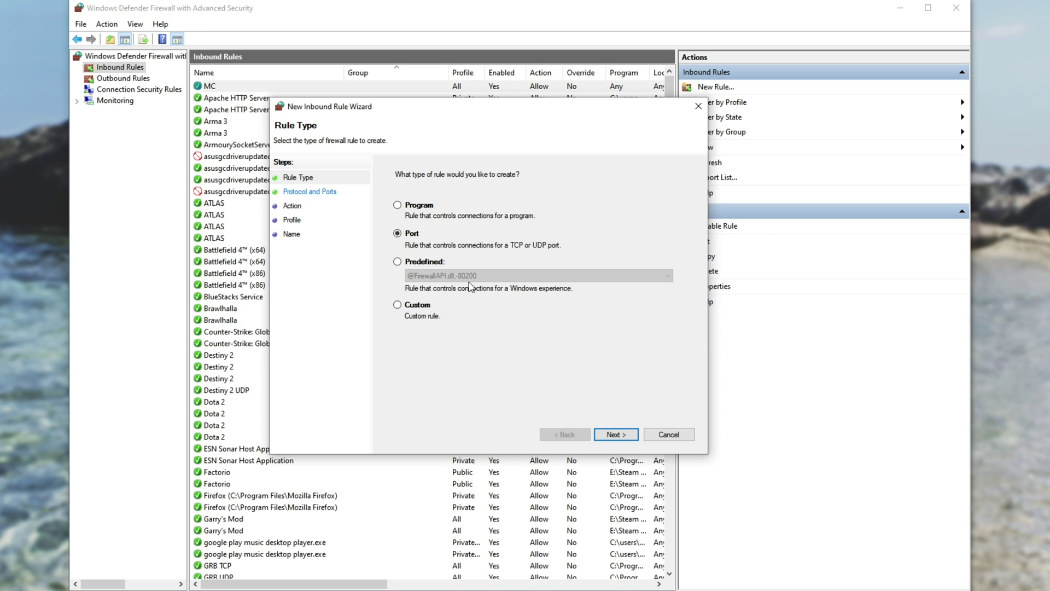
{"action": "left_click", "coordinate": [613, 435]}
{"action": "type", "text": "25565"}
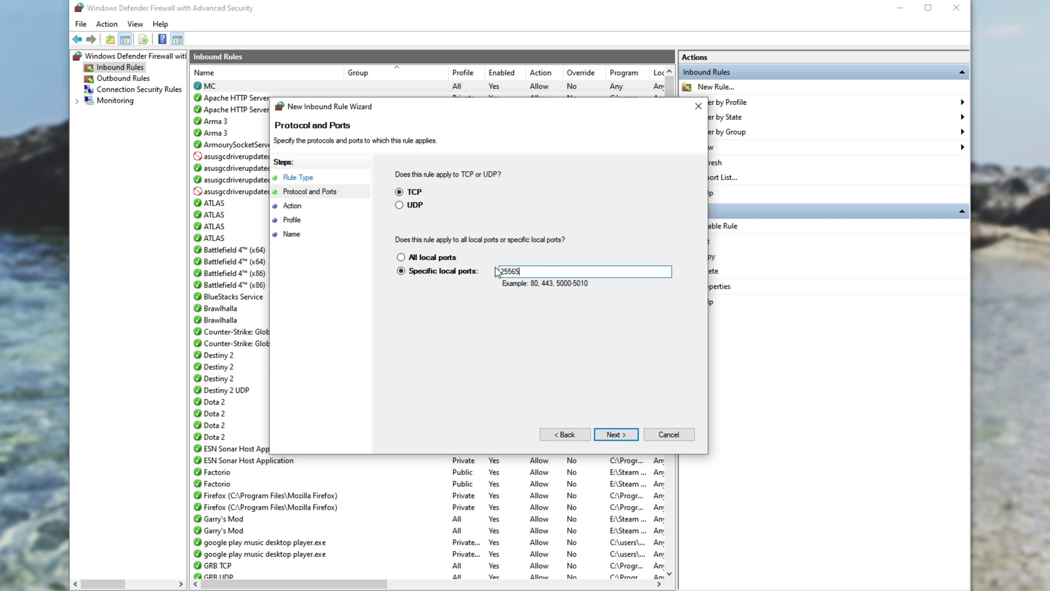
{"action": "left_click", "coordinate": [402, 206]}
{"action": "left_click", "coordinate": [628, 437]}
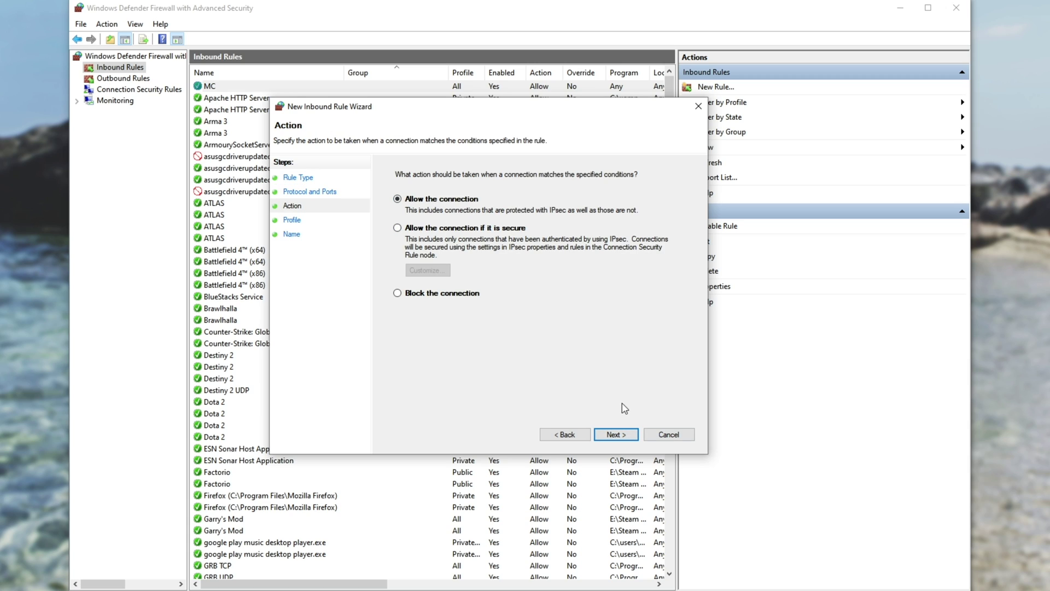
{"action": "left_click", "coordinate": [622, 436]}
{"action": "left_click", "coordinate": [622, 436]}
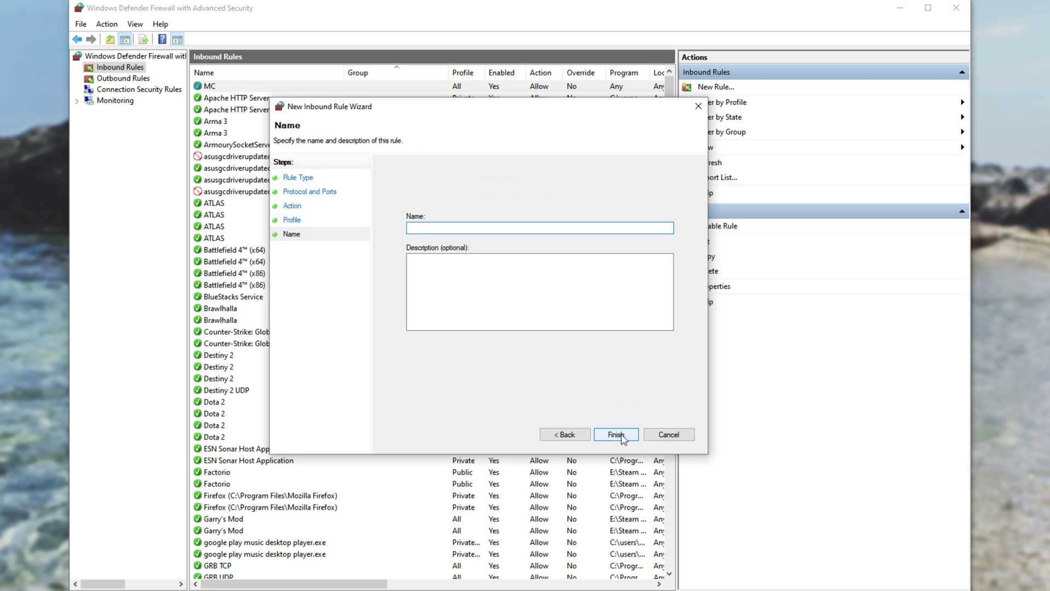
{"action": "type", "text": "MC"}
{"action": "left_click", "coordinate": [623, 436]}
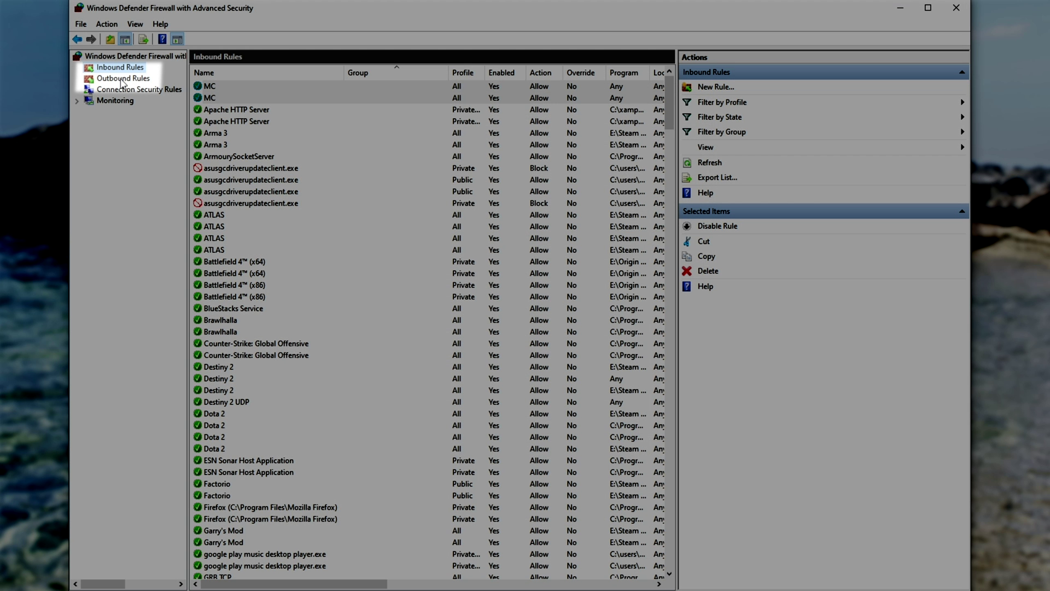
- Create an outbound firewall rule named MC allowing remote port 3074
{"action": "left_click", "coordinate": [122, 80]}
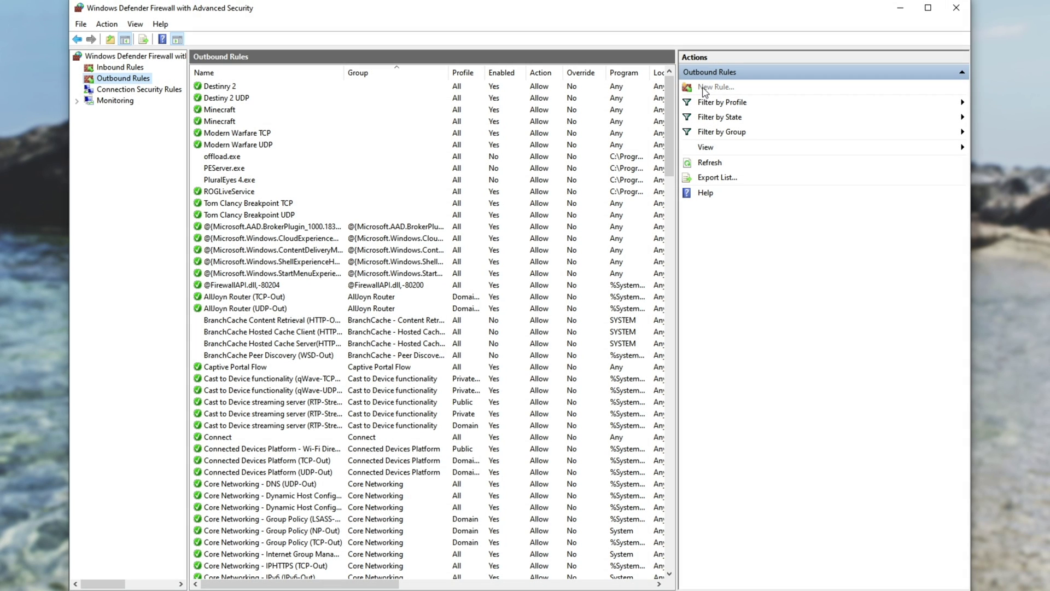
{"action": "left_click", "coordinate": [700, 86]}
{"action": "left_click", "coordinate": [621, 447]}
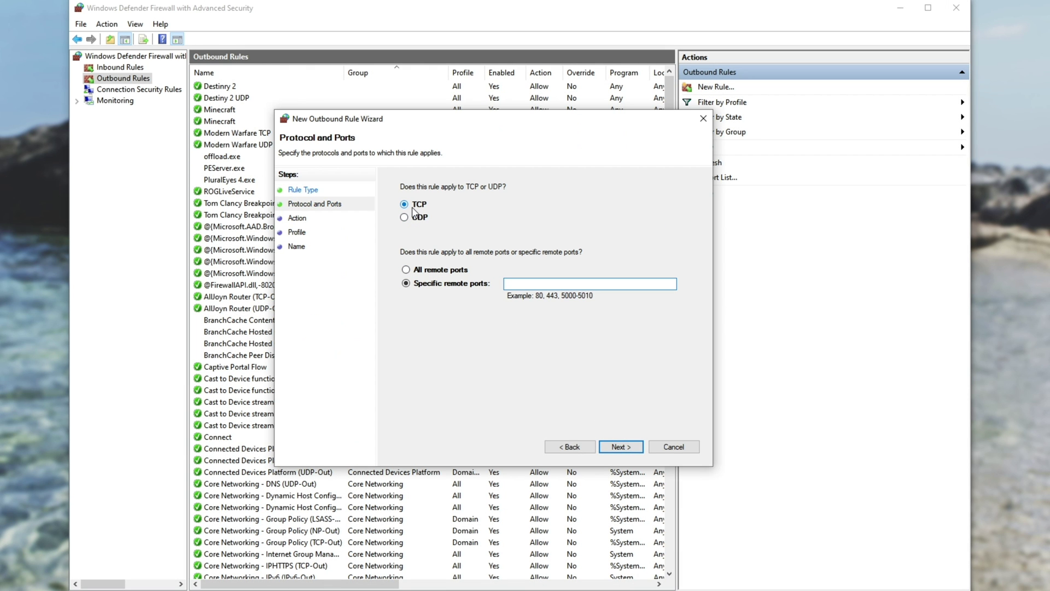
{"action": "left_click", "coordinate": [546, 284]}
{"action": "type", "text": "3074"}
{"action": "left_click", "coordinate": [621, 447]}
{"action": "left_click", "coordinate": [438, 213]}
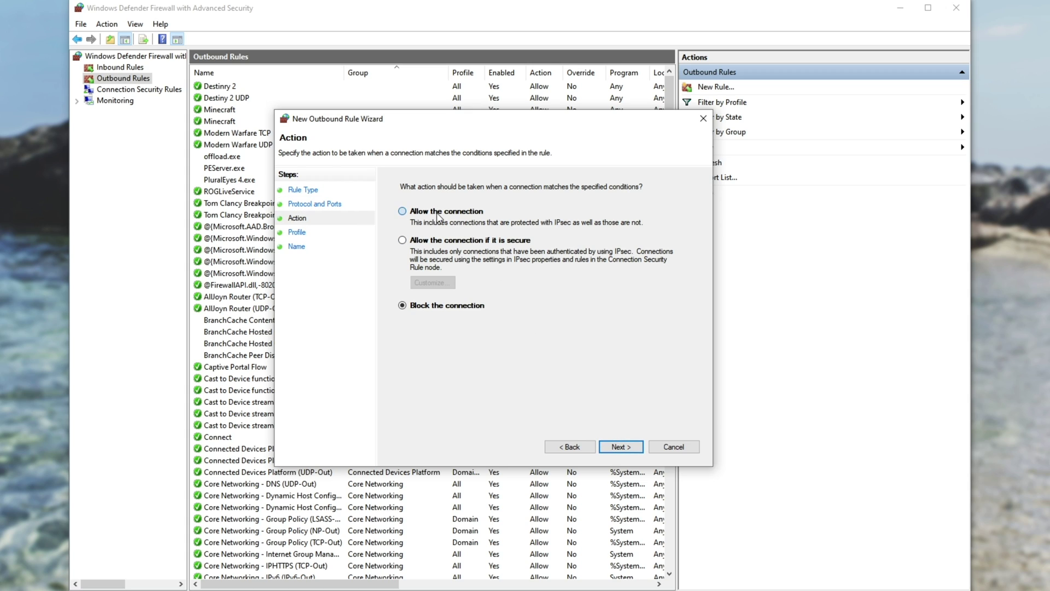
{"action": "left_click", "coordinate": [618, 447]}
{"action": "type", "text": "MC"}
{"action": "left_click", "coordinate": [617, 447]}
- Add a second outbound MC rule allowing UDP remote port 25565, then close the firewall window
{"action": "left_click", "coordinate": [714, 86]}
{"action": "left_click", "coordinate": [411, 234]}
{"action": "left_click", "coordinate": [615, 430]}
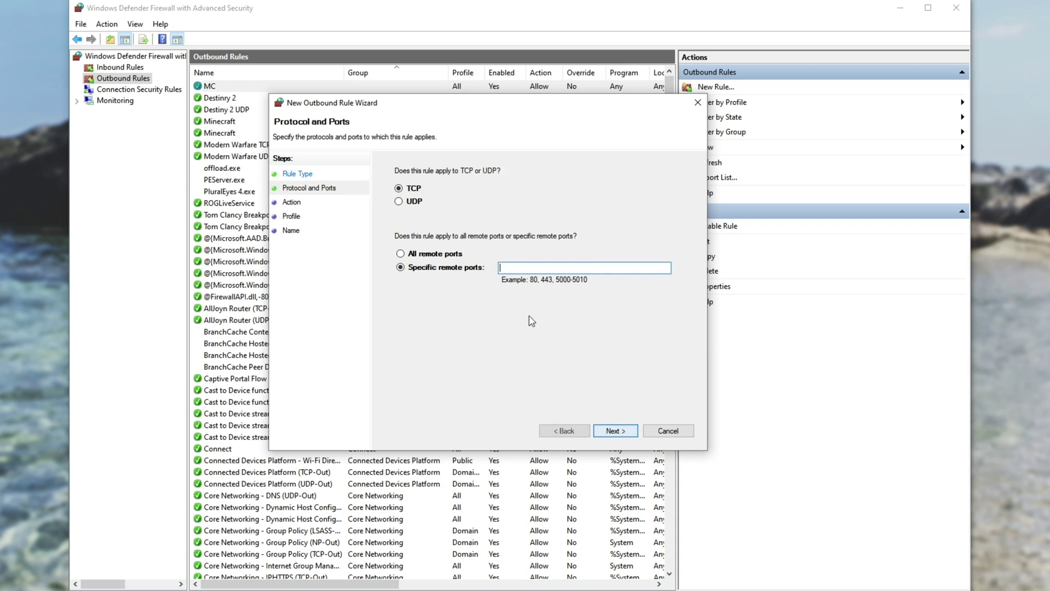
{"action": "left_click", "coordinate": [416, 206]}
{"action": "left_click", "coordinate": [520, 268]}
{"action": "type", "text": "25565"}
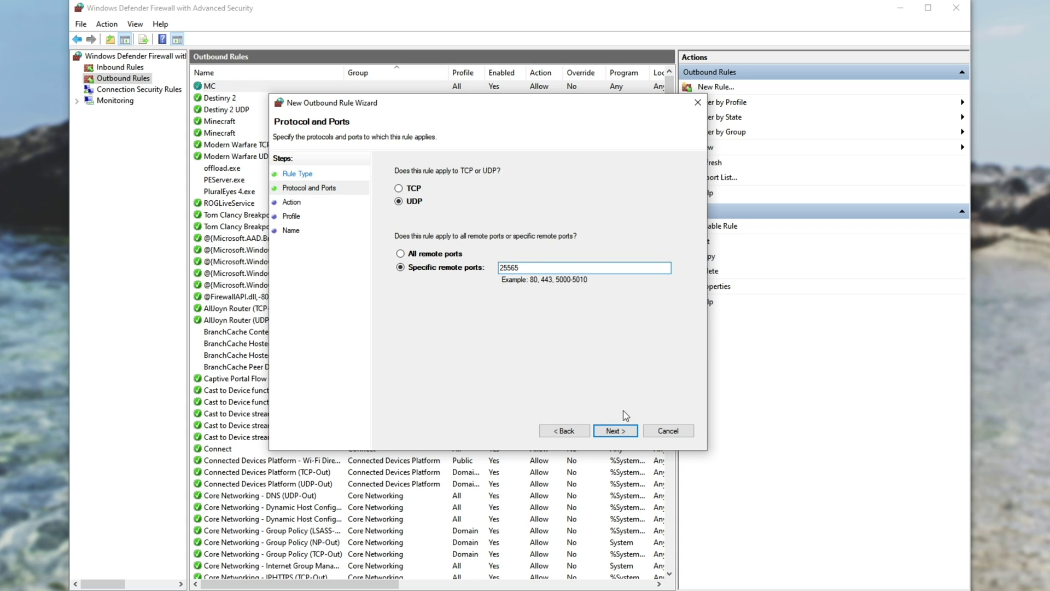
{"action": "left_click", "coordinate": [628, 432]}
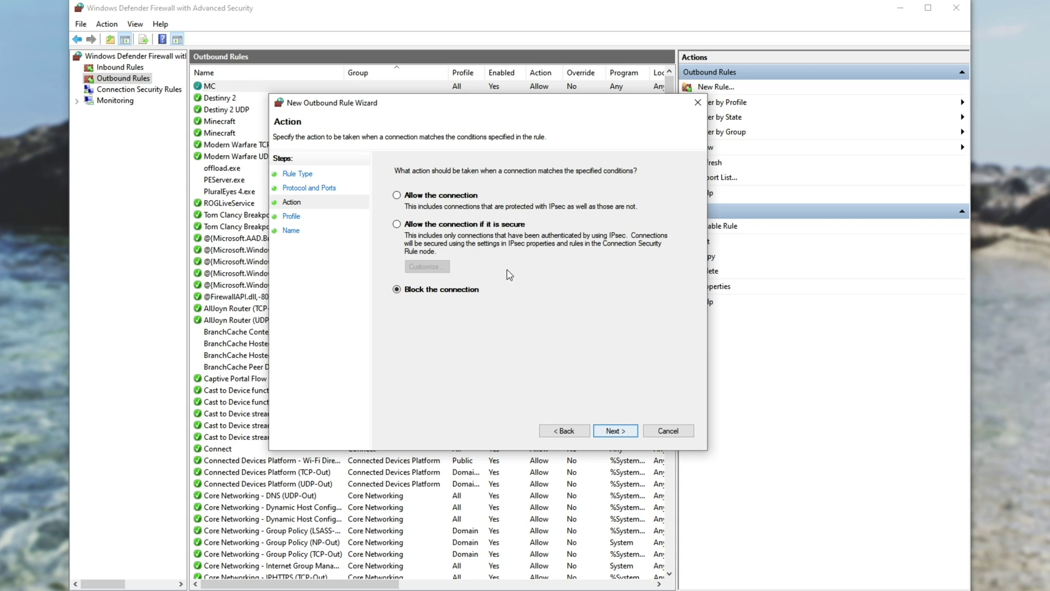
{"action": "left_click", "coordinate": [616, 431]}
{"action": "left_click", "coordinate": [617, 432]}
{"action": "type", "text": "MC"}
{"action": "left_click", "coordinate": [616, 431]}
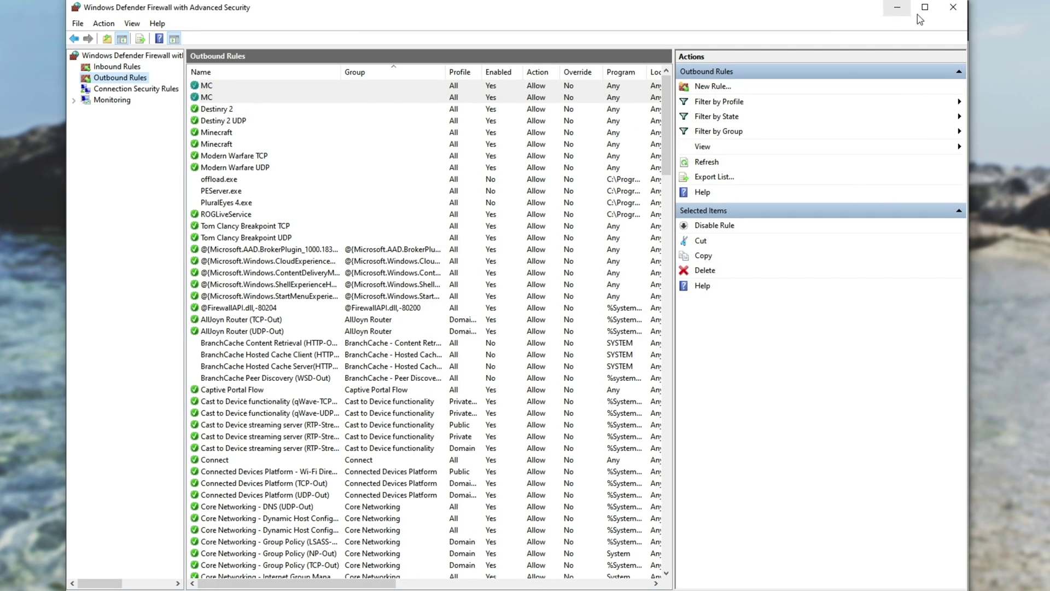
{"action": "left_click", "coordinate": [955, 14]}
- Close the firewall panel and enter 25565 in both external port boxes
{"action": "left_click", "coordinate": [955, 14]}
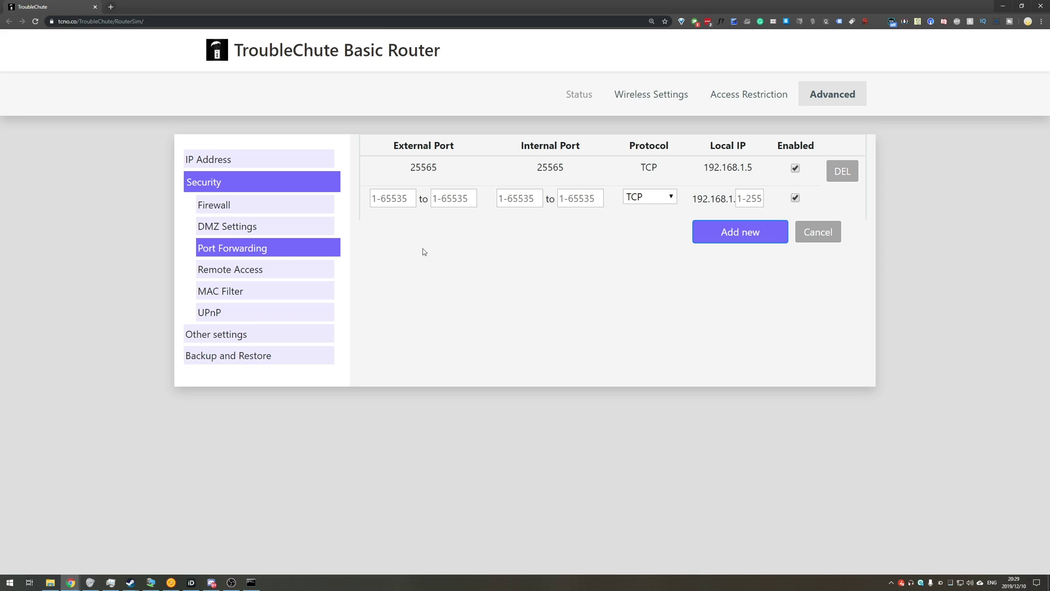
{"action": "left_click_drag", "start_coordinate": [394, 145], "coordinate": [463, 148]}
{"action": "left_click", "coordinate": [395, 198]}
{"action": "type", "text": "25565"}
{"action": "key", "text": "Tab"}
{"action": "type", "text": "25565"}
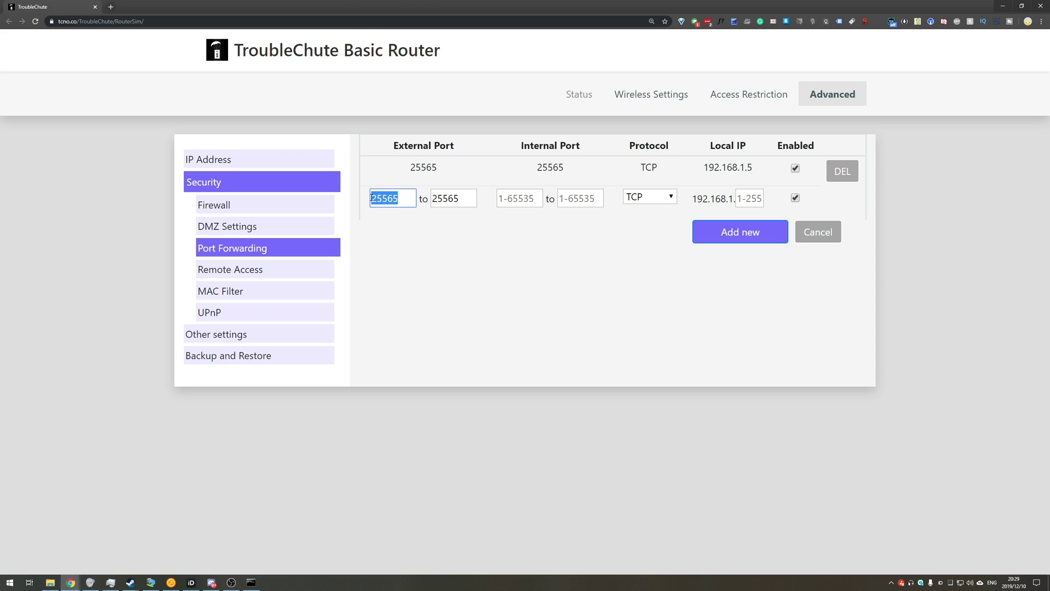
- Fill both internal port boxes with 25565 and set the protocol to TCP/UDP
{"action": "key", "text": "Tab"}
{"action": "left_click_drag", "start_coordinate": [415, 201], "coordinate": [369, 201]}
{"action": "key", "text": "ctrl+c"}
{"action": "left_click", "coordinate": [533, 200]}
{"action": "key", "text": "ctrl+v"}
{"action": "left_click", "coordinate": [583, 199]}
{"action": "key", "text": "ctrl+v"}
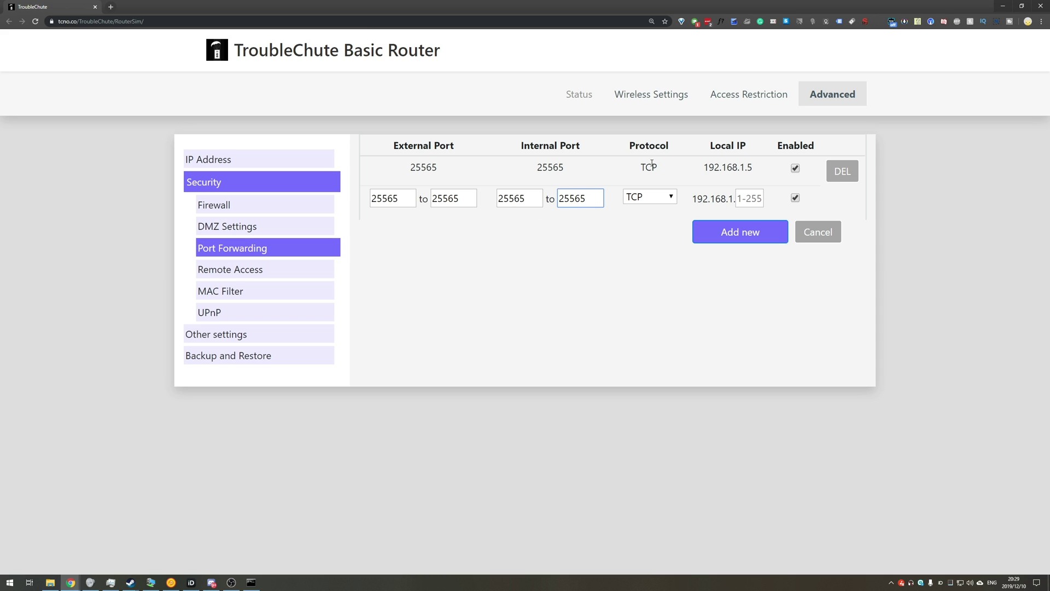
{"action": "left_click", "coordinate": [658, 200]}
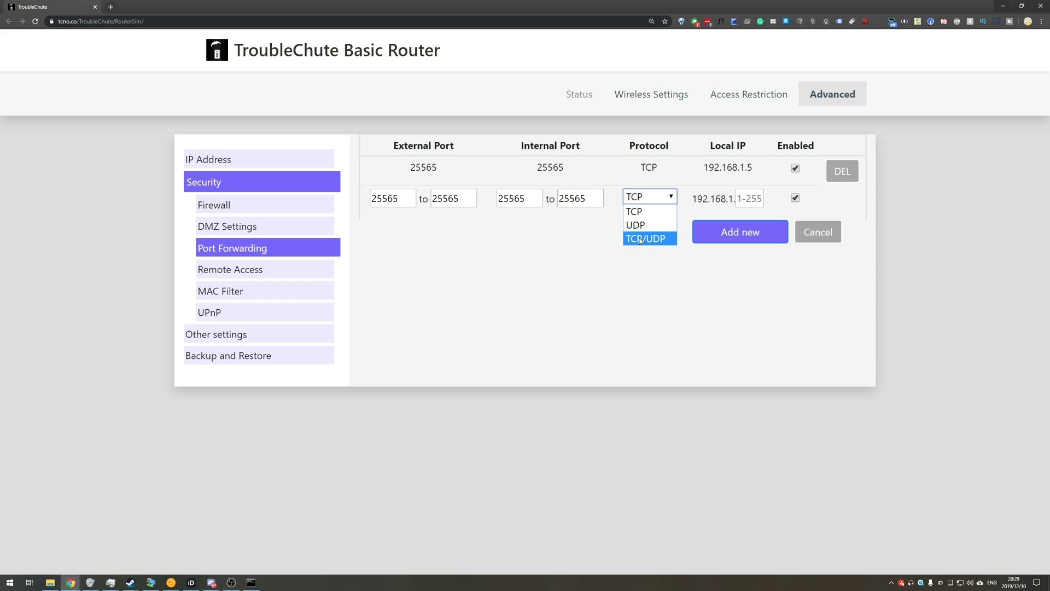
{"action": "left_click", "coordinate": [663, 240]}
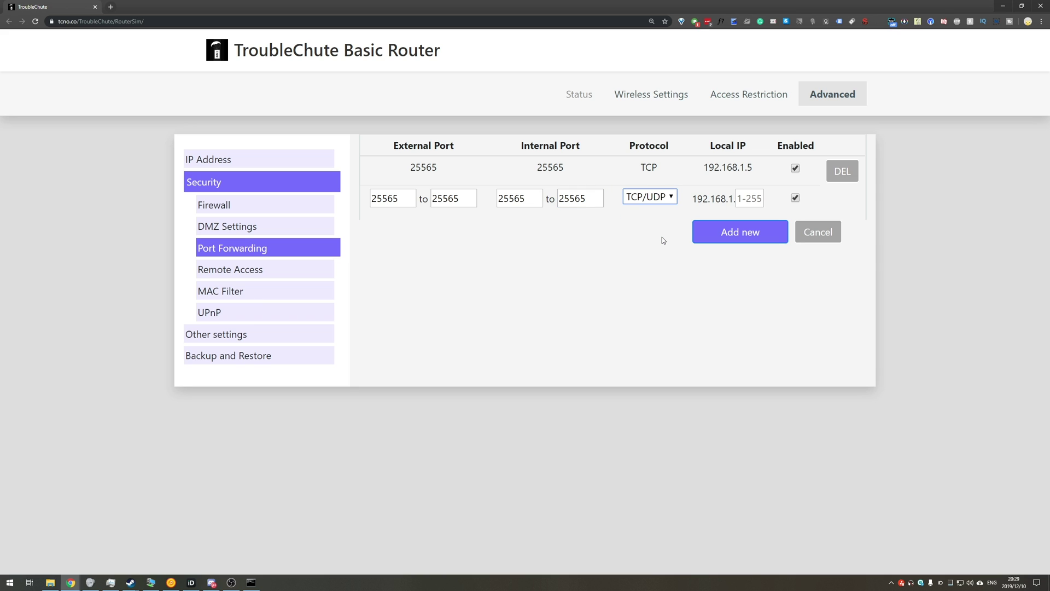
{"action": "left_click_drag", "start_coordinate": [709, 147], "coordinate": [752, 148]}
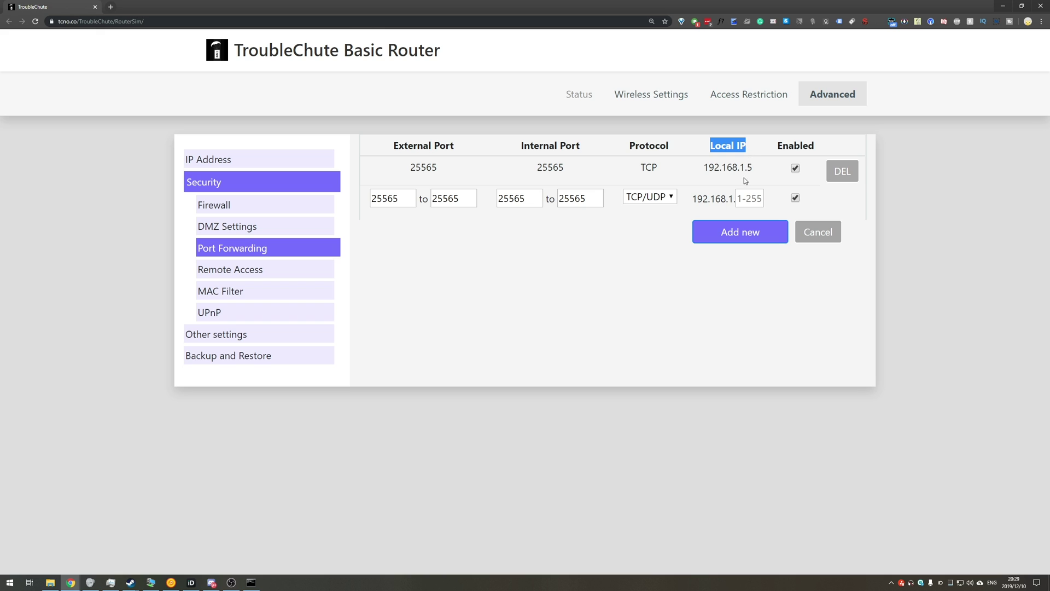
{"action": "left_click_drag", "start_coordinate": [693, 199], "coordinate": [734, 199]}
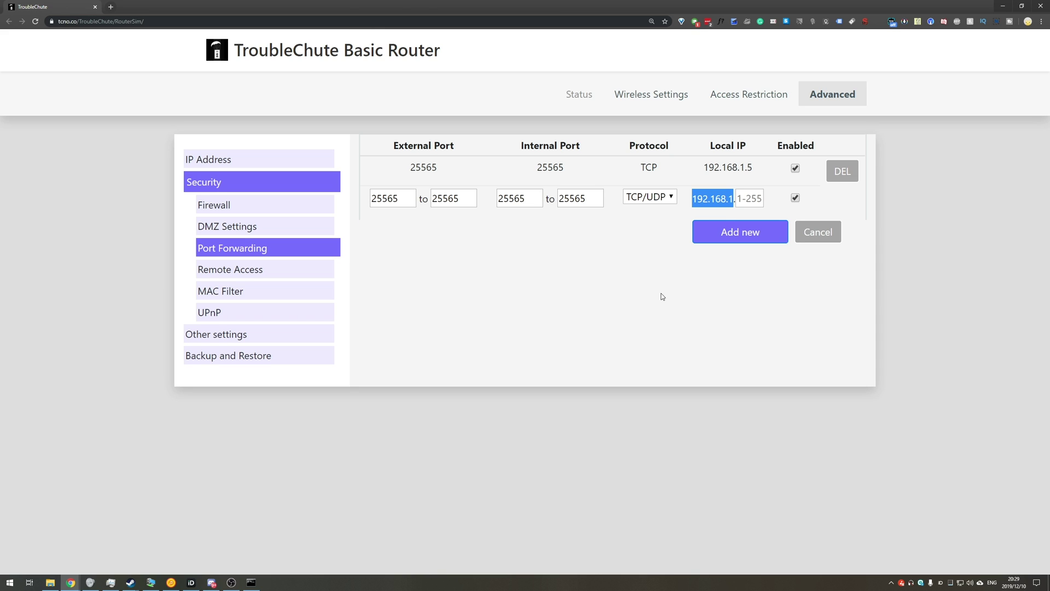
- Open Command Prompt from Run and run ipconfig
{"action": "key", "text": "super+r"}
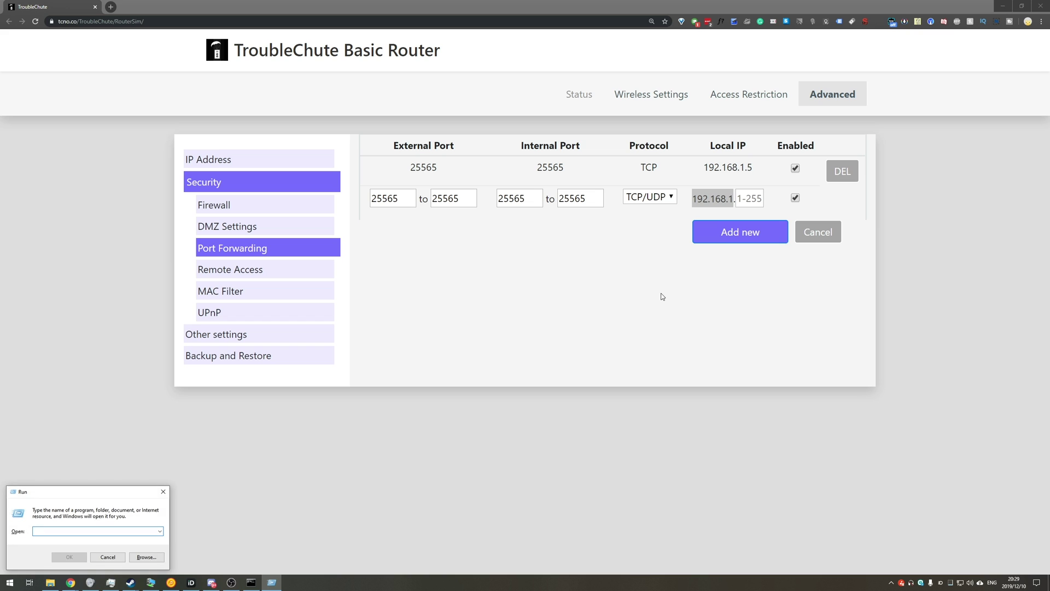
{"action": "type", "text": "cmd"}
{"action": "key", "text": "Return"}
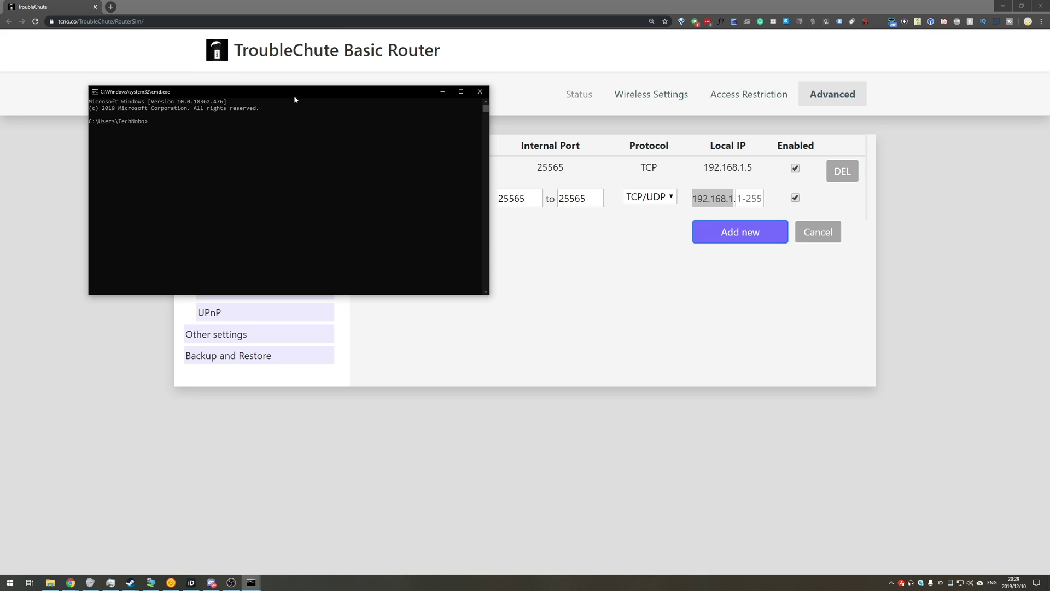
{"action": "left_click_drag", "start_coordinate": [292, 95], "coordinate": [560, 192]}
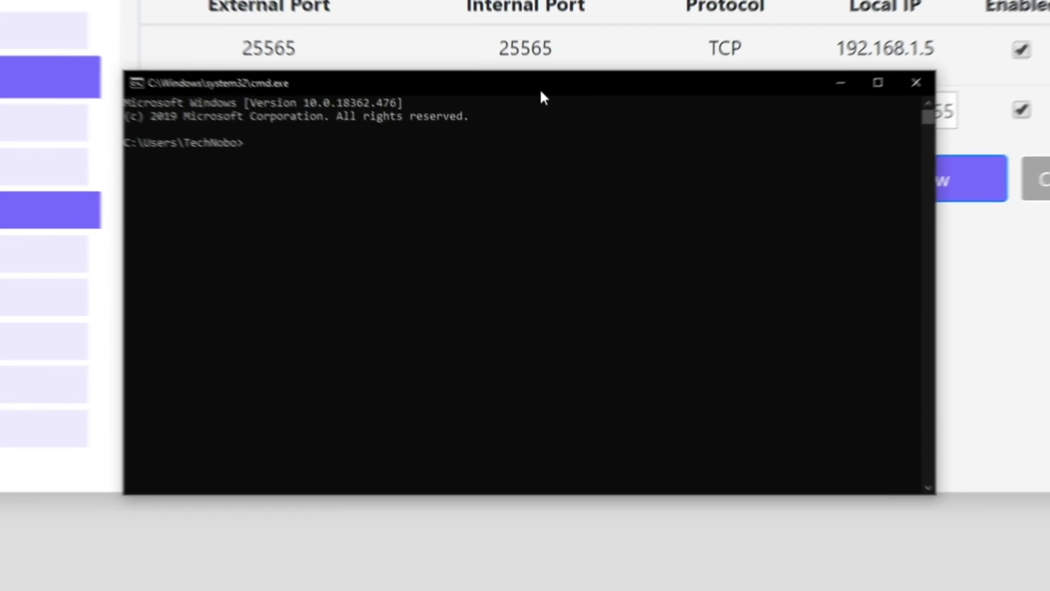
{"action": "type", "text": "ipconfig"}
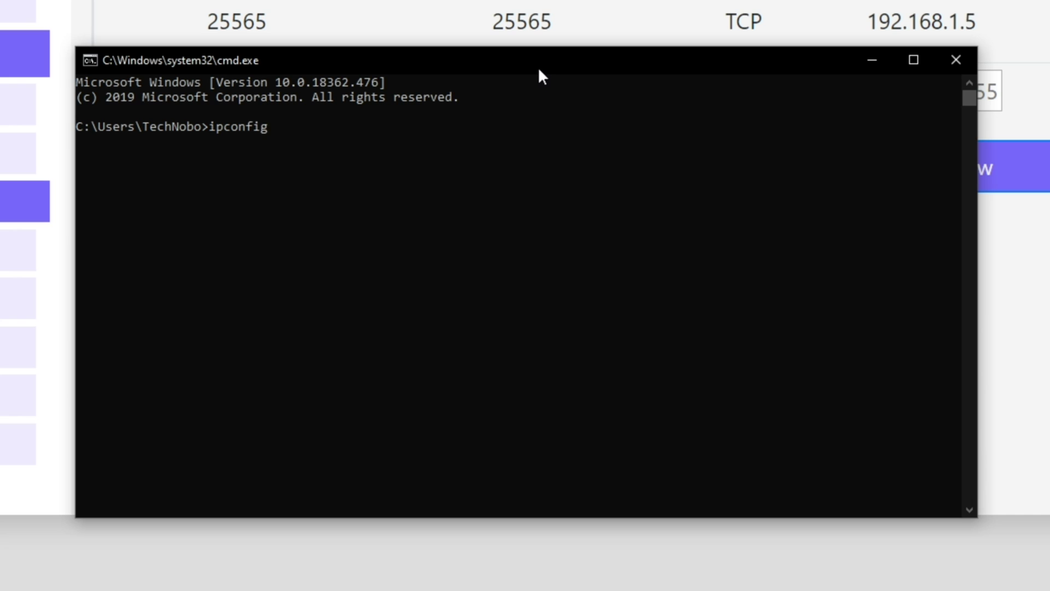
{"action": "key", "text": "Return"}
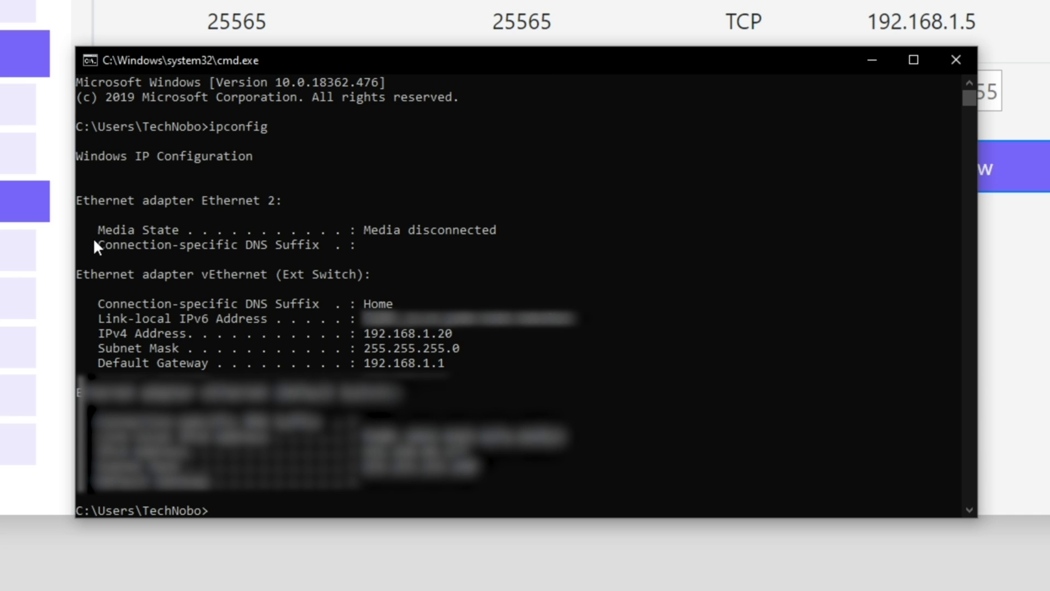
- Copy the IPv4 address 192.168.1.20 and close Command Prompt
{"action": "left_click_drag", "start_coordinate": [76, 272], "coordinate": [199, 273]}
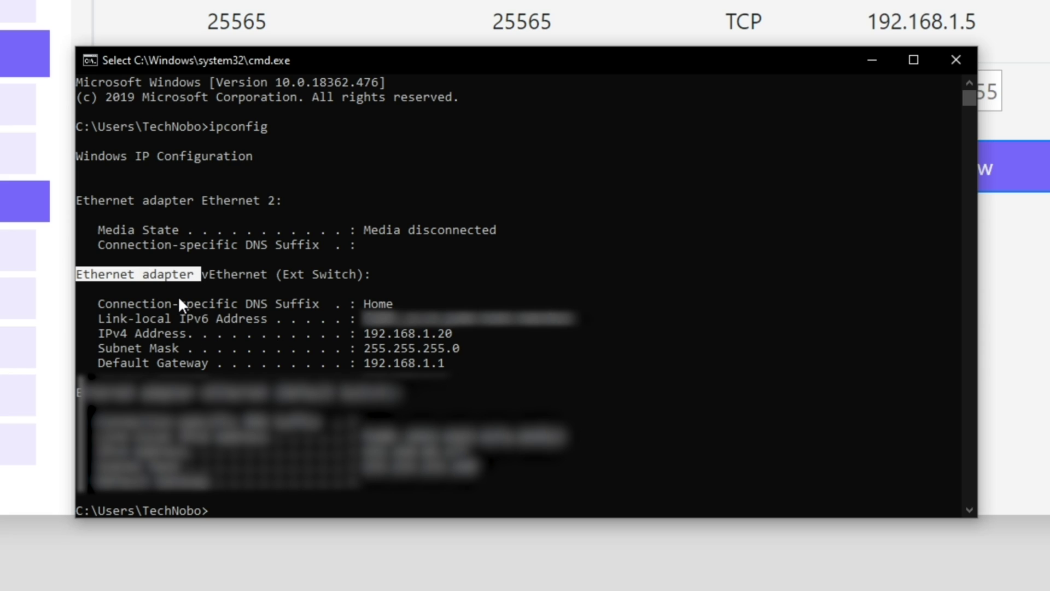
{"action": "left_click", "coordinate": [367, 334]}
{"action": "left_click_drag", "start_coordinate": [367, 336], "coordinate": [449, 337]}
{"action": "left_click", "coordinate": [736, 141]}
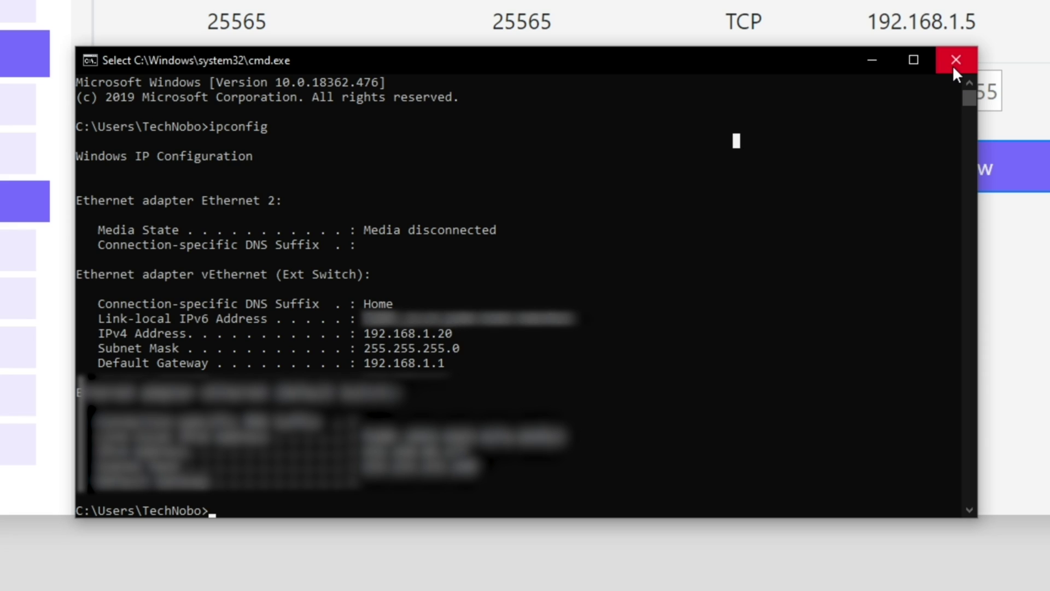
{"action": "left_click", "coordinate": [952, 64]}
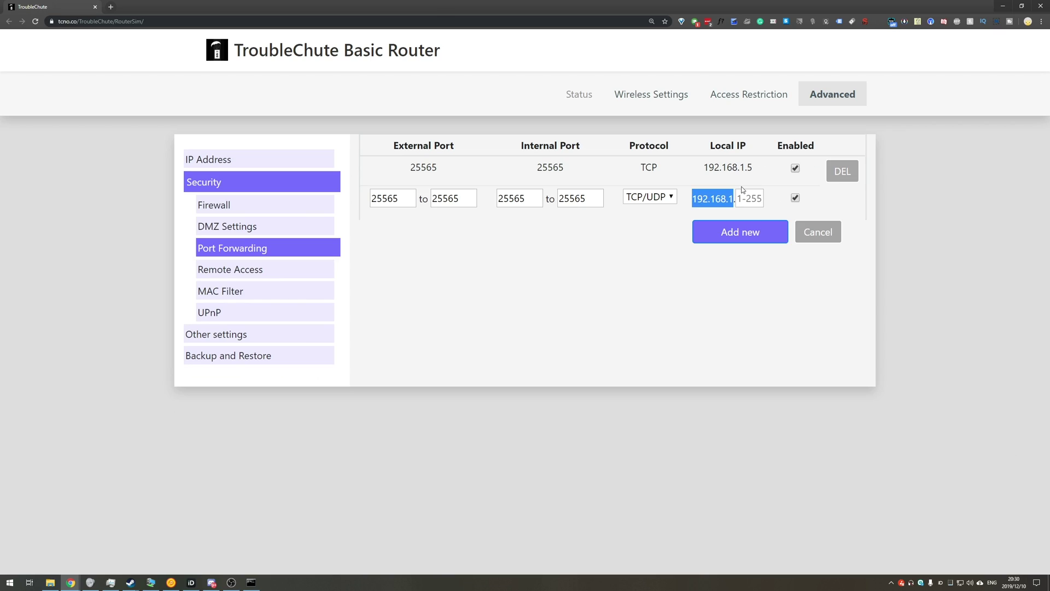
{"action": "left_click", "coordinate": [743, 189]}
{"action": "left_click", "coordinate": [712, 199]}
{"action": "left_click_drag", "start_coordinate": [691, 202], "coordinate": [737, 200]}
{"action": "left_click", "coordinate": [739, 200]}
- Enter 20 as the local IP's last octet, tick Enabled, and add the 25565 TCP/UDP forward
{"action": "left_click", "coordinate": [745, 199]}
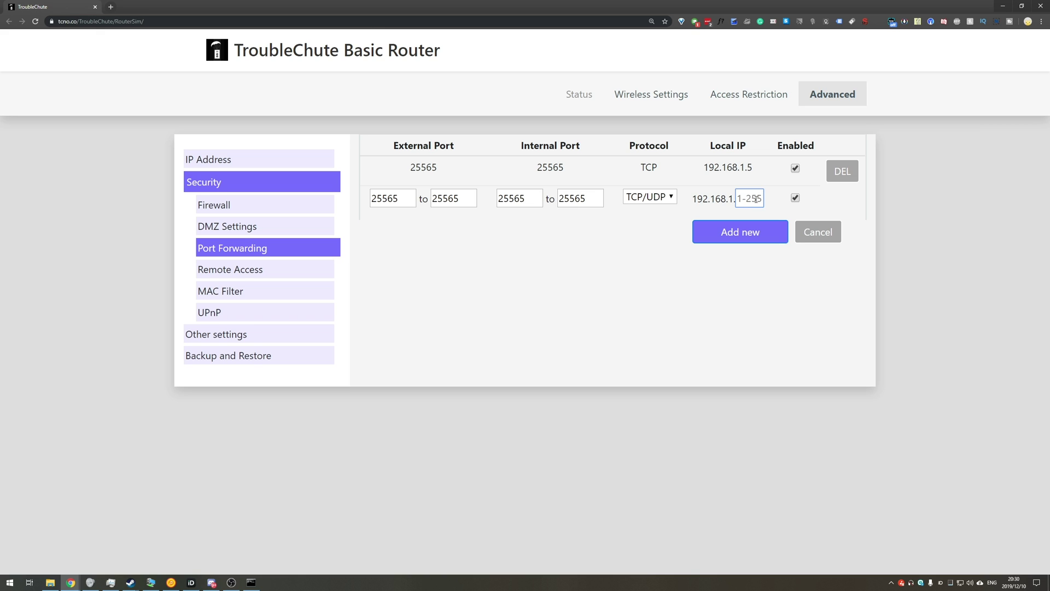
{"action": "type", "text": "20"}
{"action": "left_click", "coordinate": [794, 197]}
{"action": "left_click", "coordinate": [745, 233]}
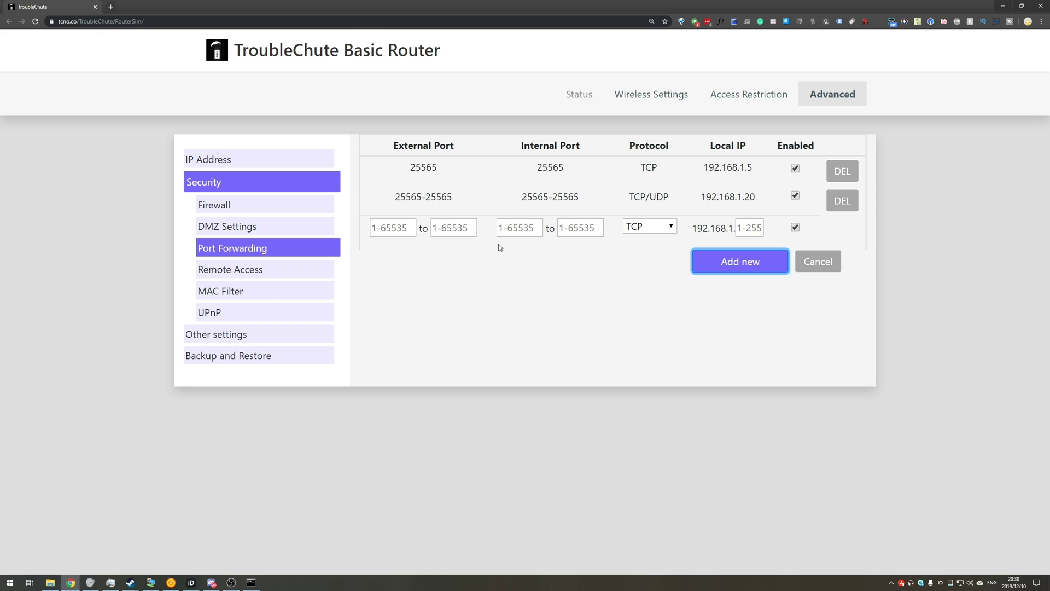
- Search 'what is my ip' in a new tab, check whatismyipaddress.com, and select the public IP
{"action": "left_click", "coordinate": [112, 7]}
{"action": "type", "text": "what ios"}
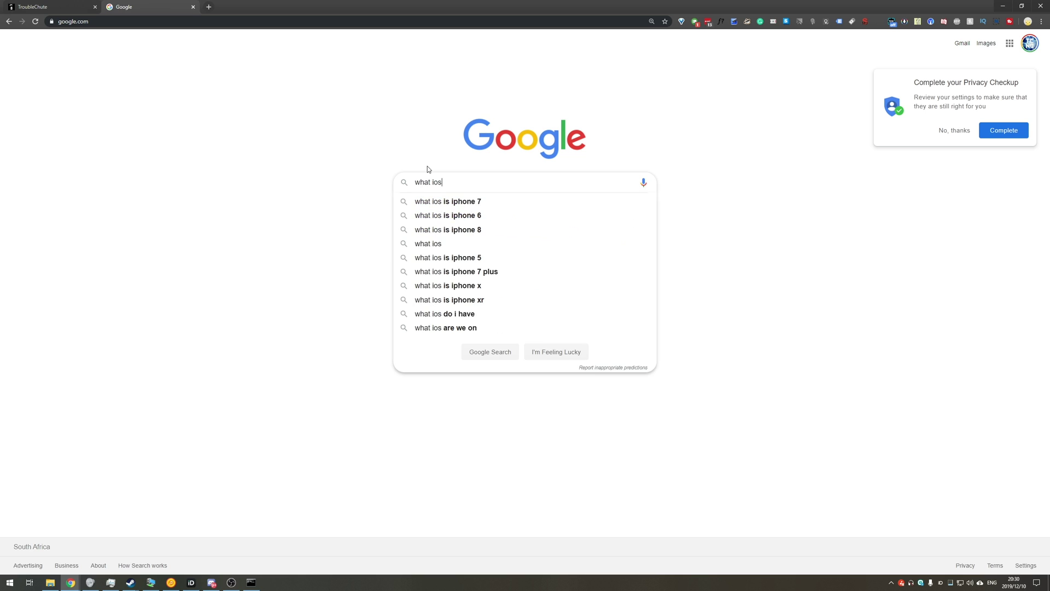
{"action": "key", "text": "BackSpace"}
{"action": "key", "text": "BackSpace"}
{"action": "type", "text": "s my ip"}
{"action": "key", "text": "Return"}
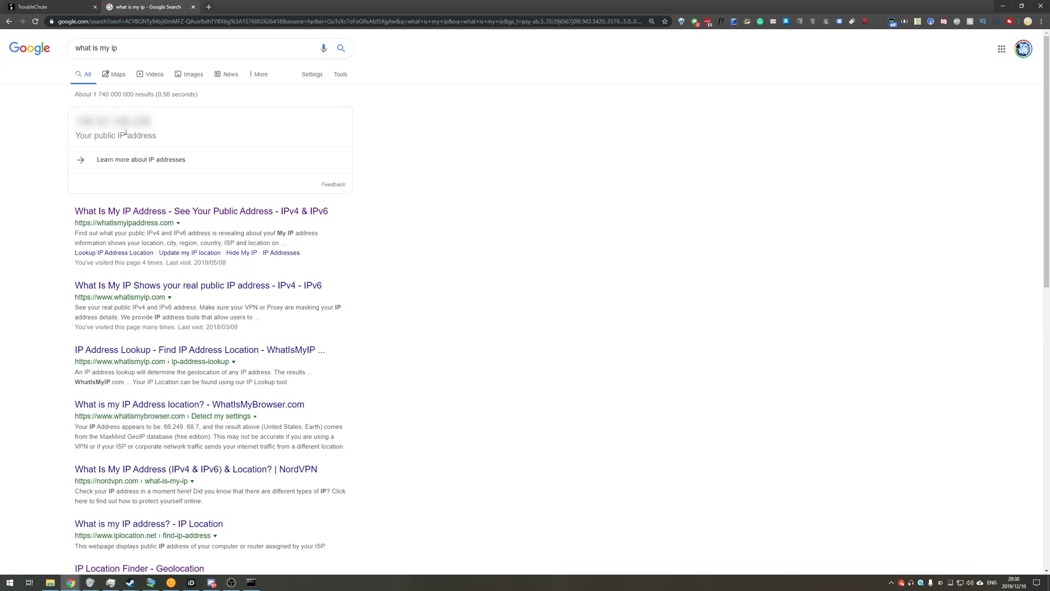
{"action": "left_click", "coordinate": [176, 212]}
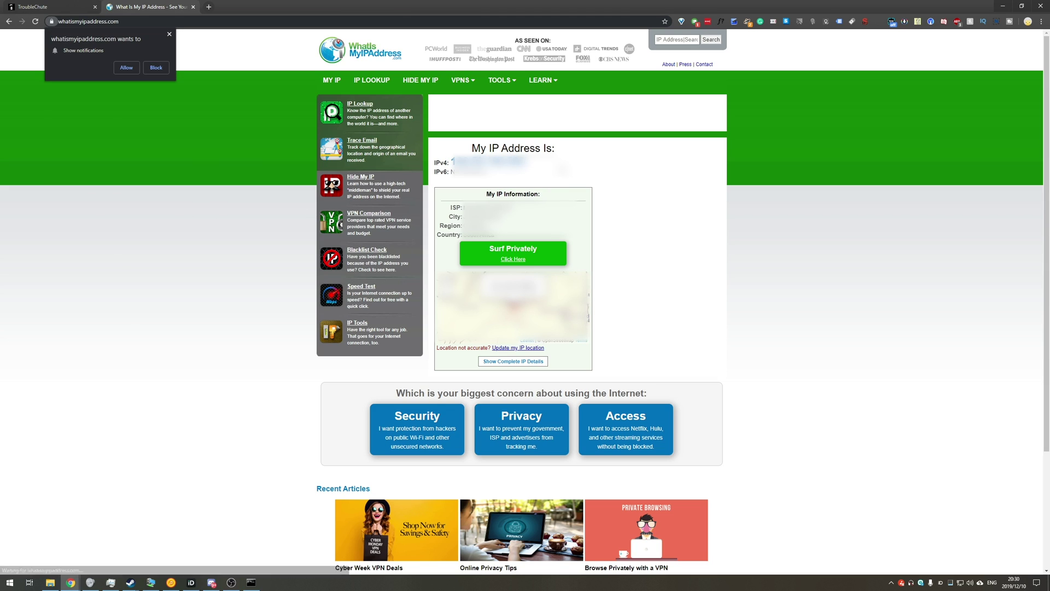
{"action": "key", "text": "alt+Left"}
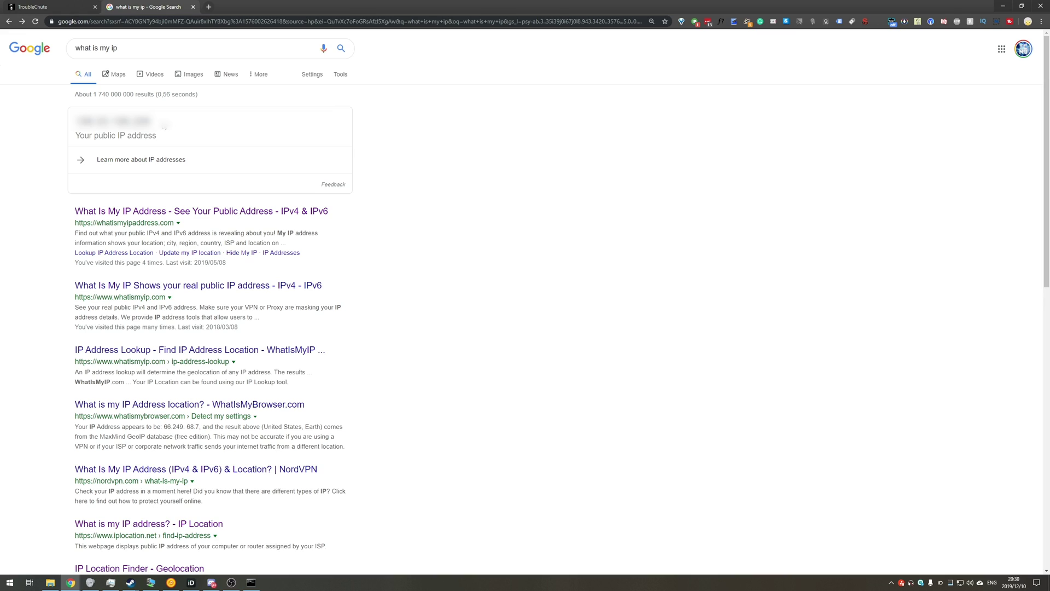
{"action": "left_click_drag", "start_coordinate": [163, 126], "coordinate": [71, 122]}
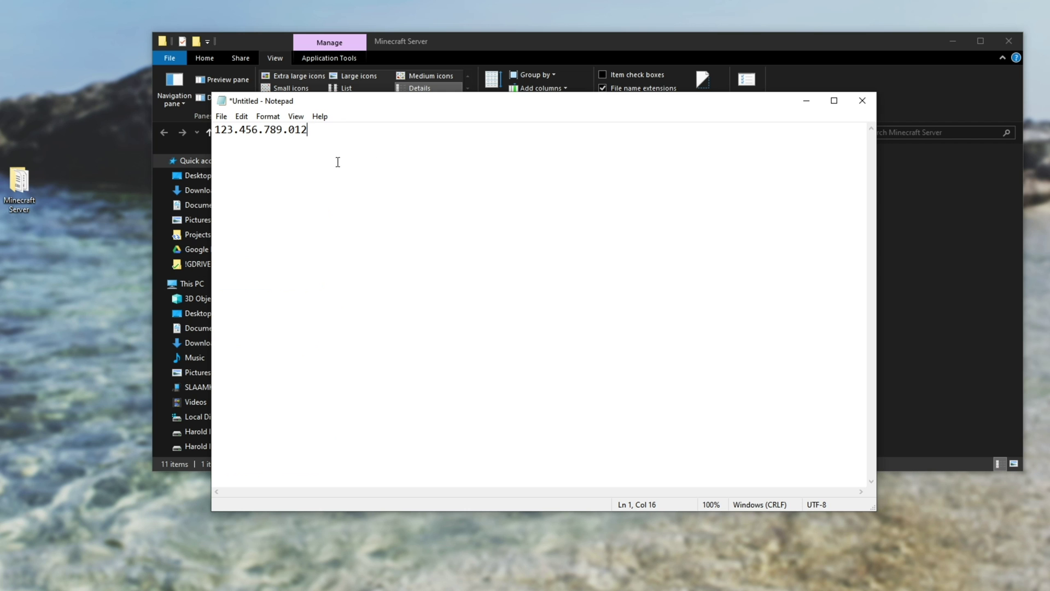
- Put the public IP in a Notepad note, append :25565, then remove the port suffix again
{"action": "key", "text": "shift+Home"}
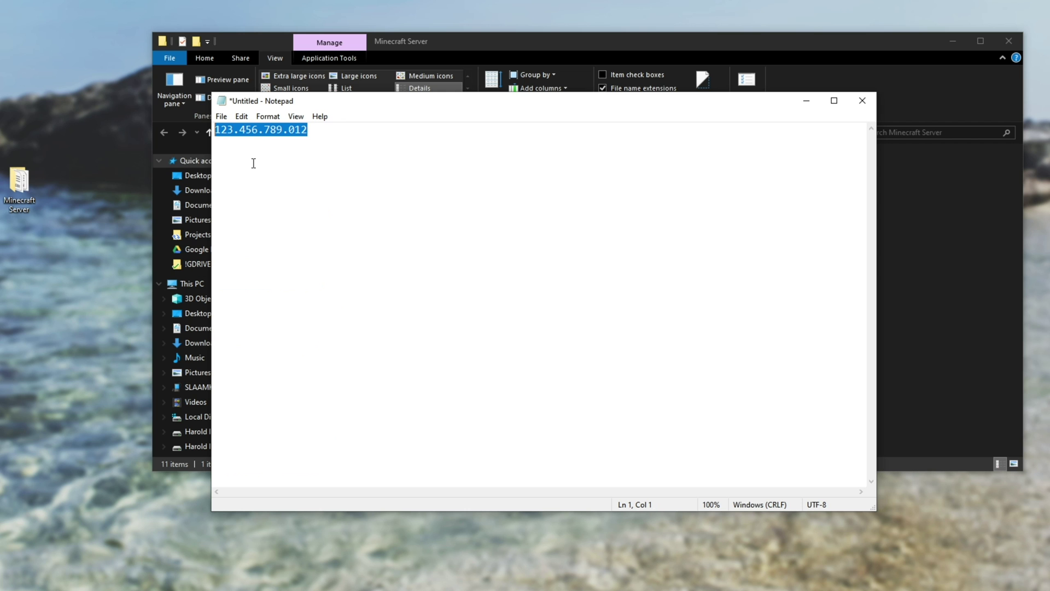
{"action": "left_click", "coordinate": [307, 142]}
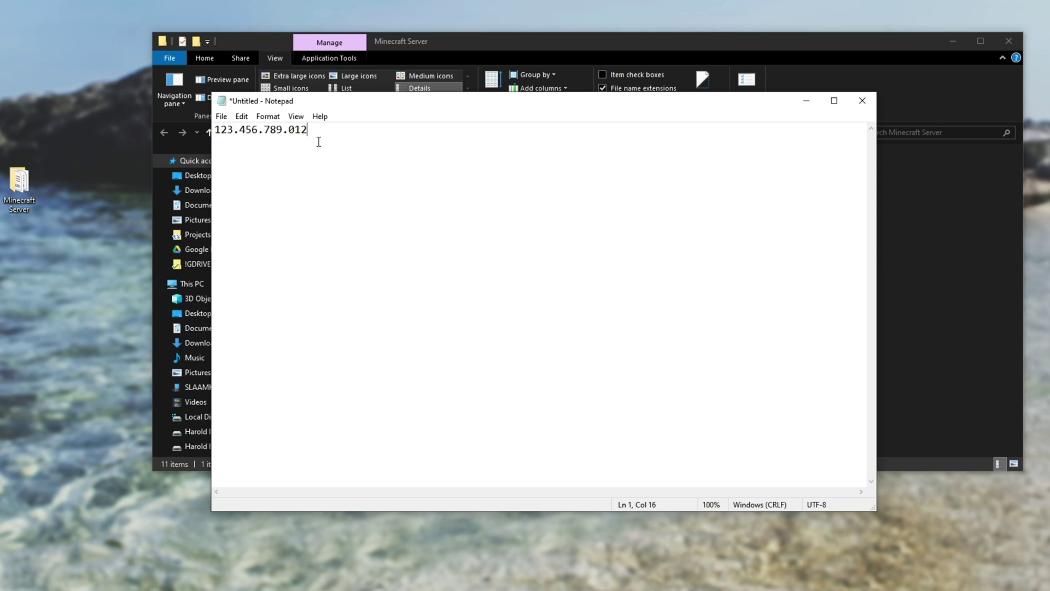
{"action": "type", "text": ":"}
{"action": "mouse_move", "coordinate": [460, 101]}
{"action": "left_mouse_down"}
{"action": "mouse_move", "coordinate": [446, 104]}
{"action": "mouse_move", "coordinate": [476, 110]}
{"action": "left_mouse_up"}
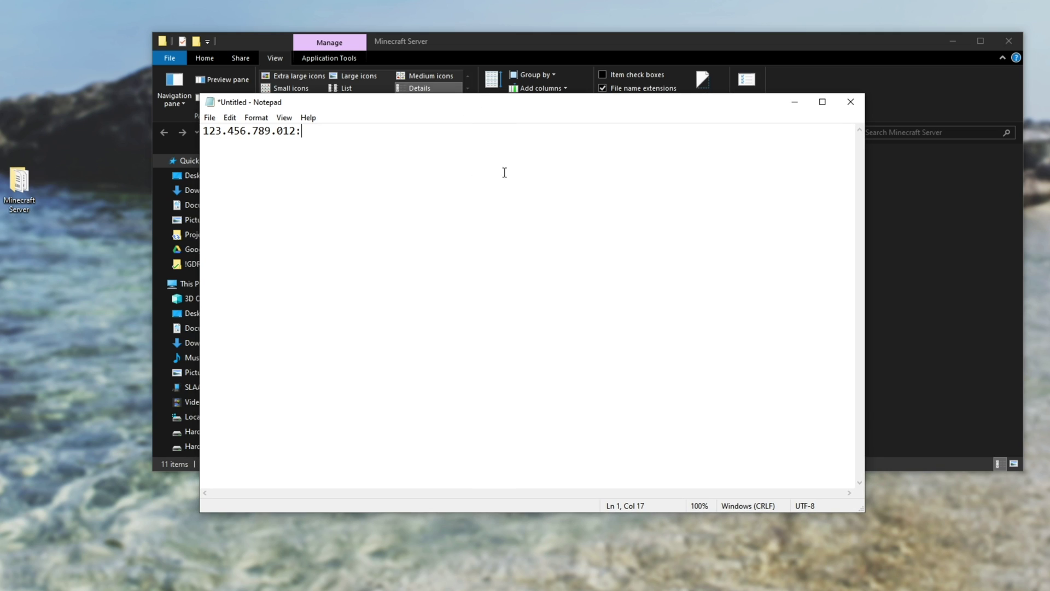
{"action": "type", "text": "25565"}
{"action": "left_click_drag", "start_coordinate": [299, 131], "coordinate": [203, 131]}
{"action": "left_click", "coordinate": [300, 131]}
{"action": "left_click_drag", "start_coordinate": [303, 133], "coordinate": [118, 143]}
{"action": "key", "text": "ctrl+c"}
{"action": "left_click", "coordinate": [368, 154]}
{"action": "key", "text": "BackSpace"}
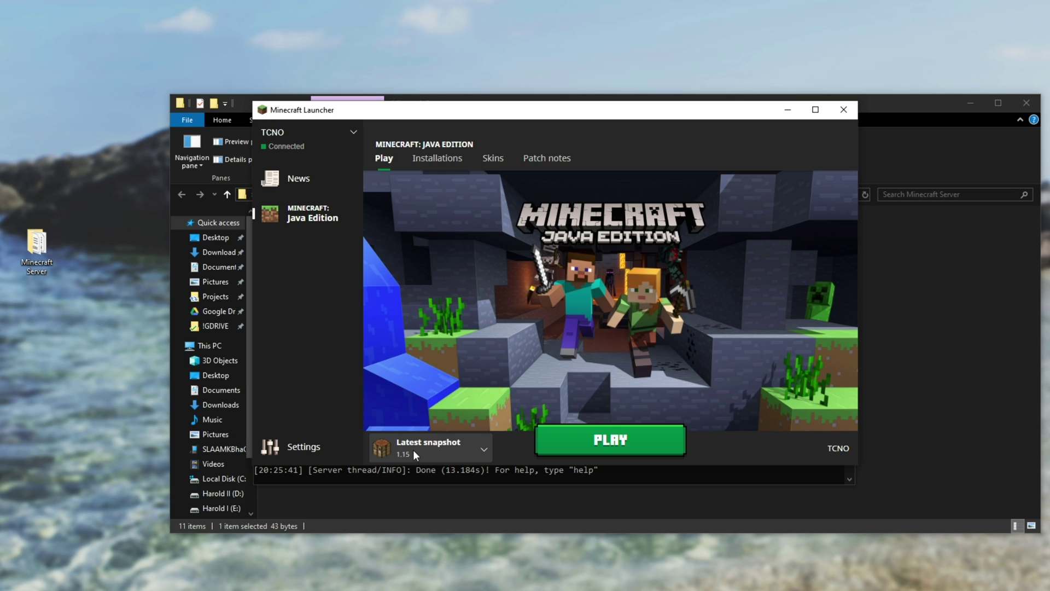
- Launch Minecraft 1.15 and start adding a new multiplayer server
{"action": "left_click", "coordinate": [612, 439]}
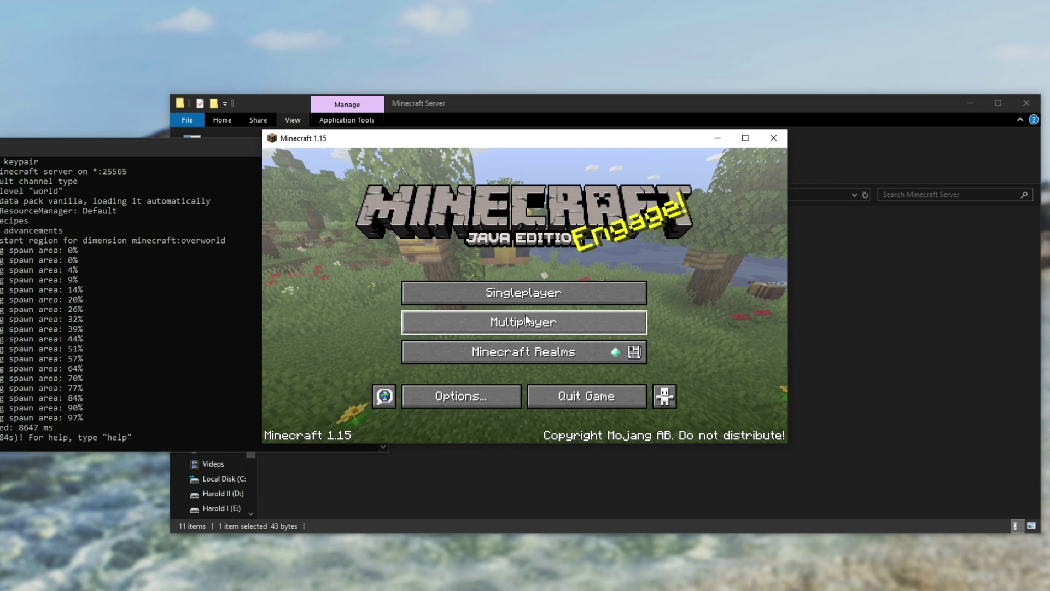
{"action": "left_click", "coordinate": [525, 316]}
{"action": "left_click", "coordinate": [623, 391]}
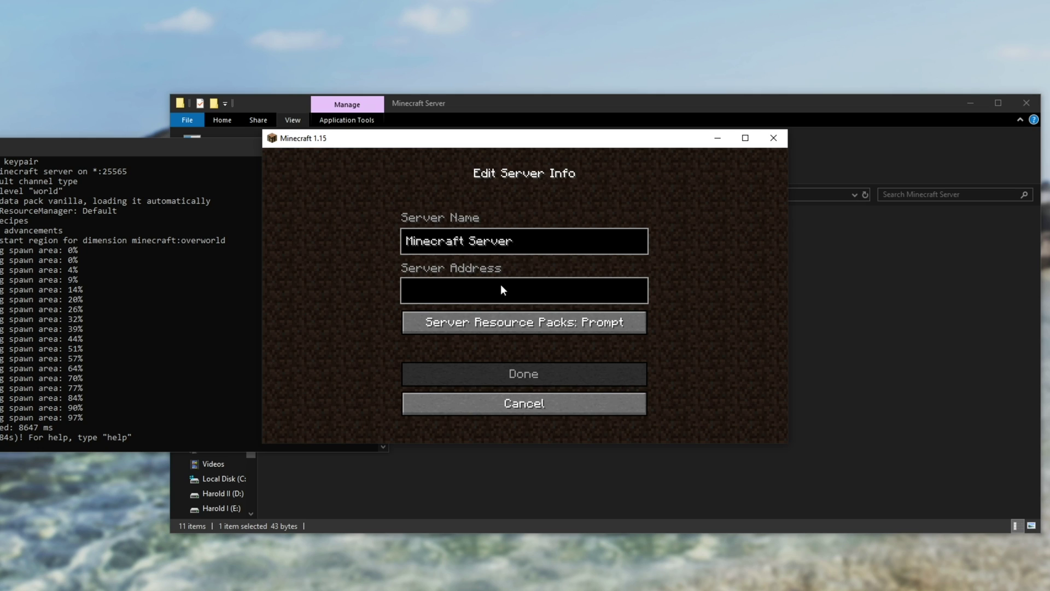
{"action": "left_click", "coordinate": [481, 288]}
- Try localhost, 127.0.0.1, the LAN and public IPs as server address, settling on localhost
{"action": "type", "text": "localhost"}
{"action": "key", "text": "BackSpace"}
{"action": "key", "text": "BackSpace"}
{"action": "key", "text": "BackSpace"}
{"action": "key", "text": "BackSpace"}
{"action": "key", "text": "BackSpace"}
{"action": "key", "text": "BackSpace"}
{"action": "key", "text": "BackSpace"}
{"action": "key", "text": "BackSpace"}
{"action": "key", "text": "BackSpace"}
{"action": "type", "text": "127.0.0.1"}
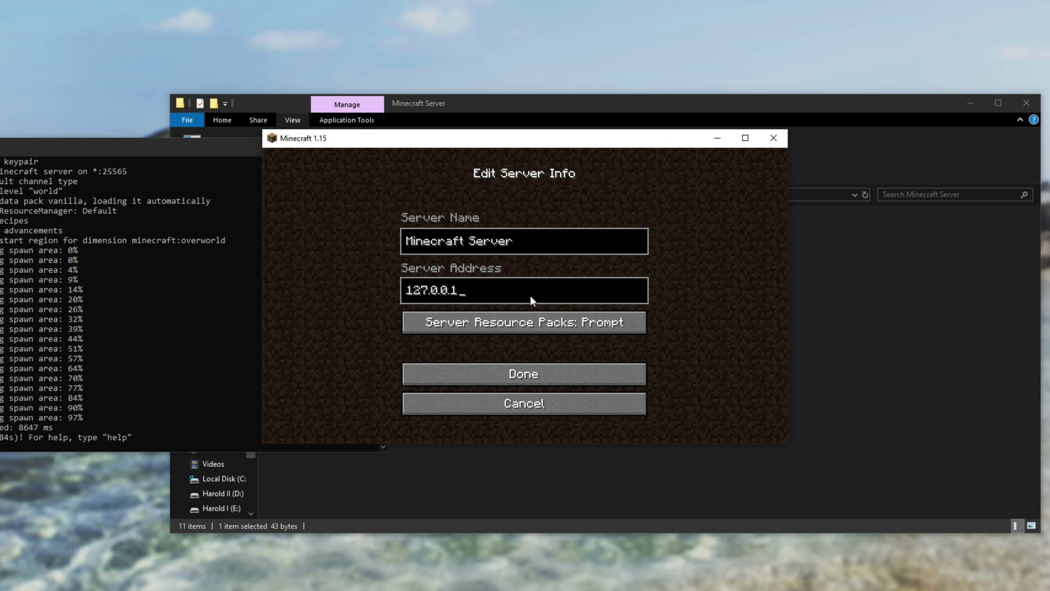
{"action": "key", "text": "BackSpace"}
{"action": "key", "text": "BackSpace"}
{"action": "key", "text": "BackSpace"}
{"action": "key", "text": "BackSpace"}
{"action": "key", "text": "BackSpace"}
{"action": "key", "text": "BackSpace"}
{"action": "key", "text": "BackSpace"}
{"action": "key", "text": "BackSpace"}
{"action": "key", "text": "BackSpace"}
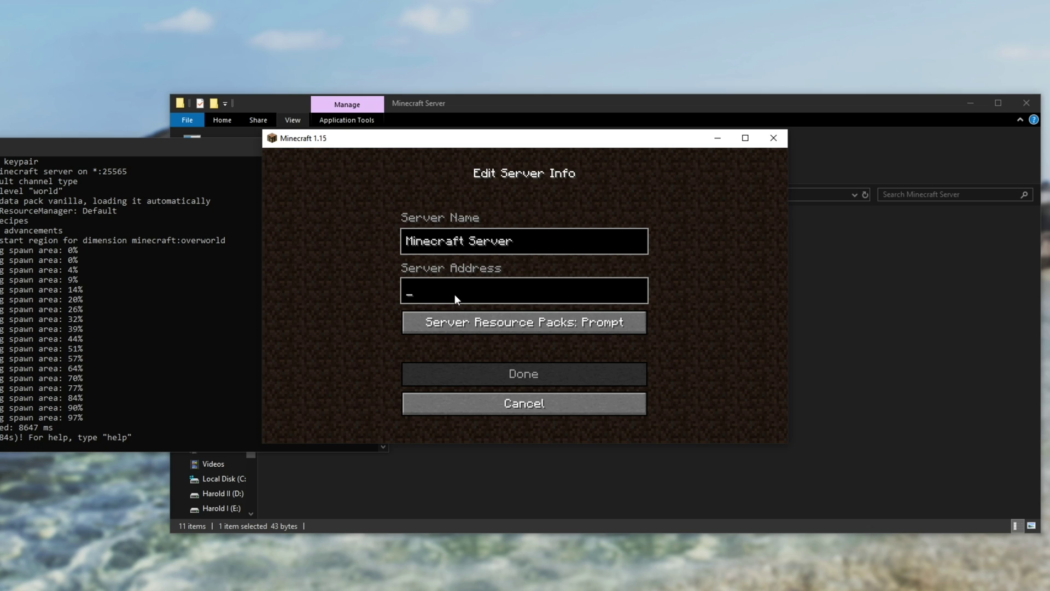
{"action": "type", "text": "192.168.1.20"}
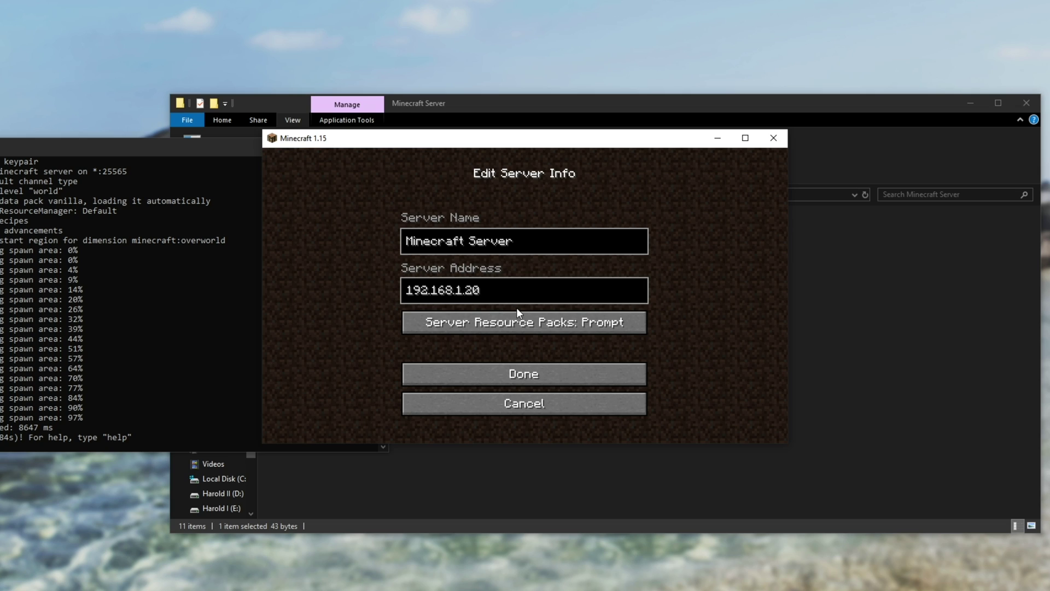
{"action": "key", "text": "BackSpace"}
{"action": "key", "text": "BackSpace"}
{"action": "key", "text": "BackSpace"}
{"action": "key", "text": "BackSpace"}
{"action": "key", "text": "BackSpace"}
{"action": "key", "text": "BackSpace"}
{"action": "key", "text": "BackSpace"}
{"action": "key", "text": "BackSpace"}
{"action": "key", "text": "BackSpace"}
{"action": "key", "text": "BackSpace"}
{"action": "key", "text": "BackSpace"}
{"action": "key", "text": "BackSpace"}
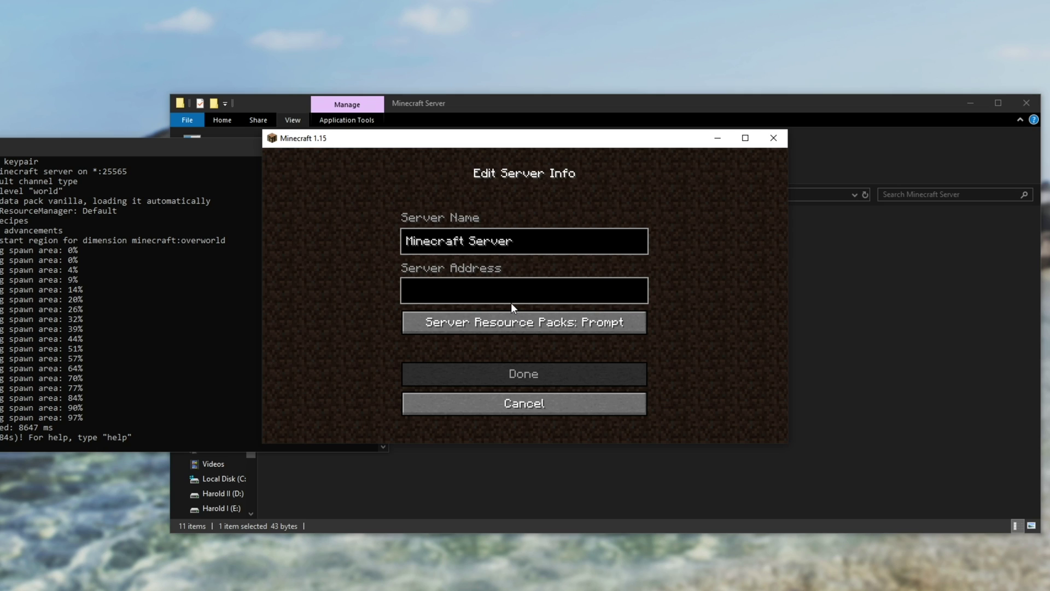
{"action": "key", "text": "ctrl+v"}
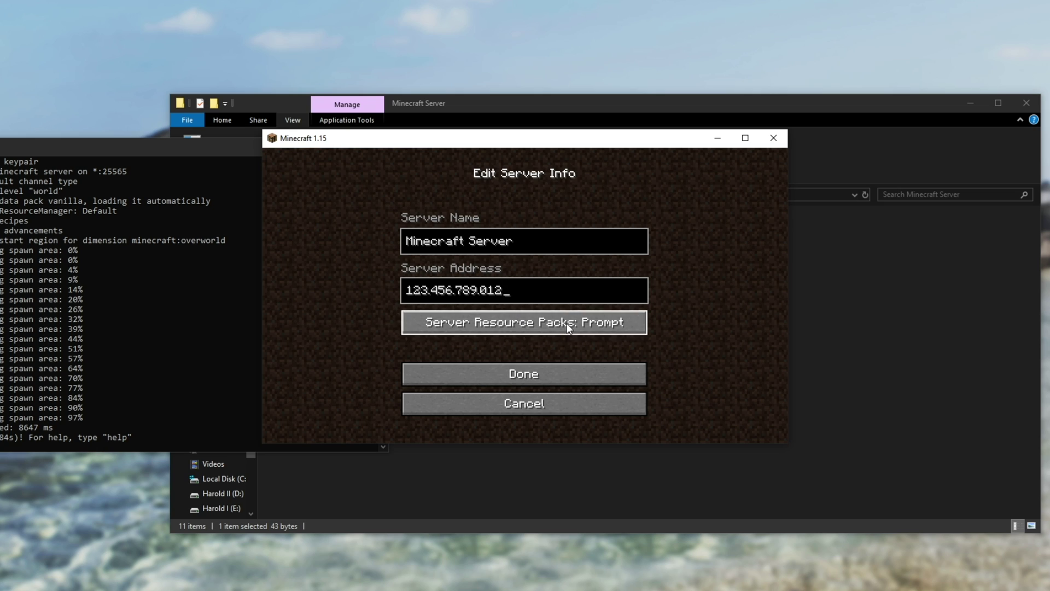
{"action": "key", "text": "BackSpace"}
{"action": "key", "text": "BackSpace"}
{"action": "key", "text": "BackSpace"}
{"action": "key", "text": "BackSpace"}
{"action": "key", "text": "BackSpace"}
{"action": "key", "text": "BackSpace"}
{"action": "key", "text": "BackSpace"}
{"action": "key", "text": "BackSpace"}
{"action": "key", "text": "BackSpace"}
{"action": "key", "text": "BackSpace"}
{"action": "key", "text": "BackSpace"}
{"action": "key", "text": "BackSpace"}
{"action": "key", "text": "BackSpace"}
{"action": "key", "text": "BackSpace"}
{"action": "key", "text": "BackSpace"}
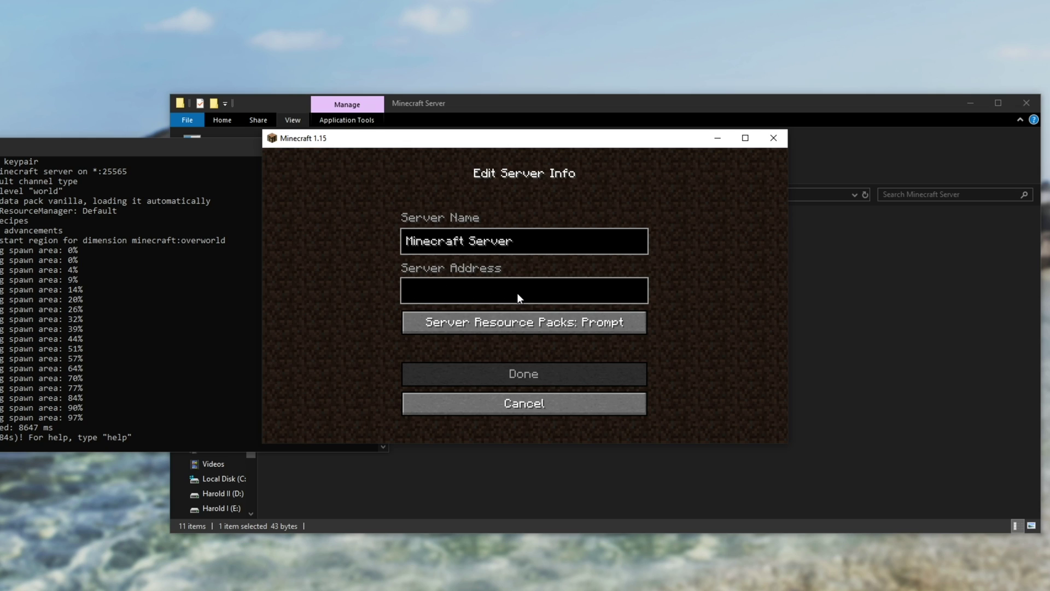
{"action": "type", "text": "localhost"}
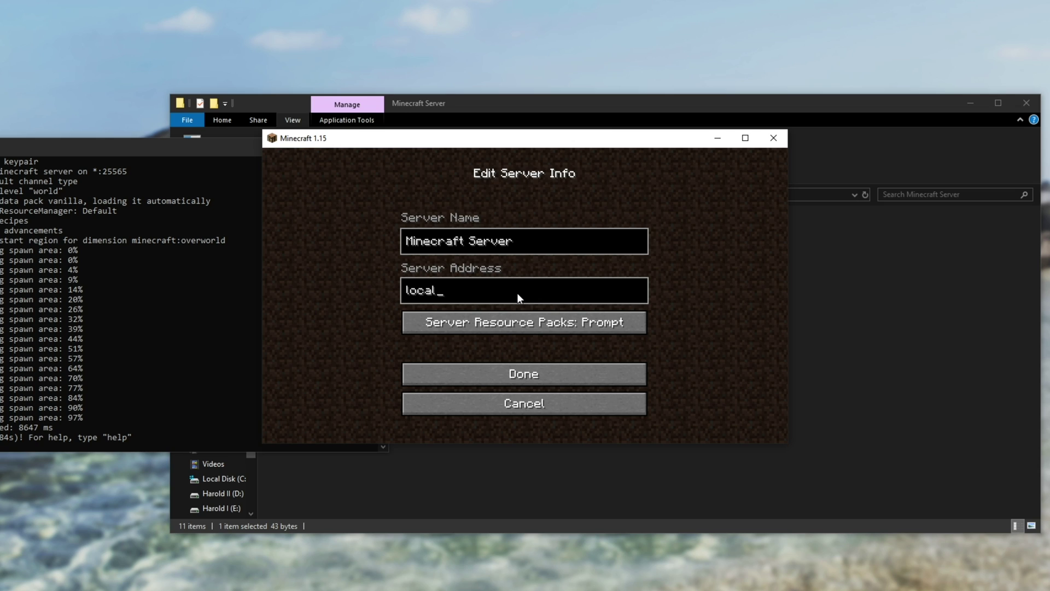
- Save the server entry and join Minecraft Server
{"action": "left_click", "coordinate": [547, 369]}
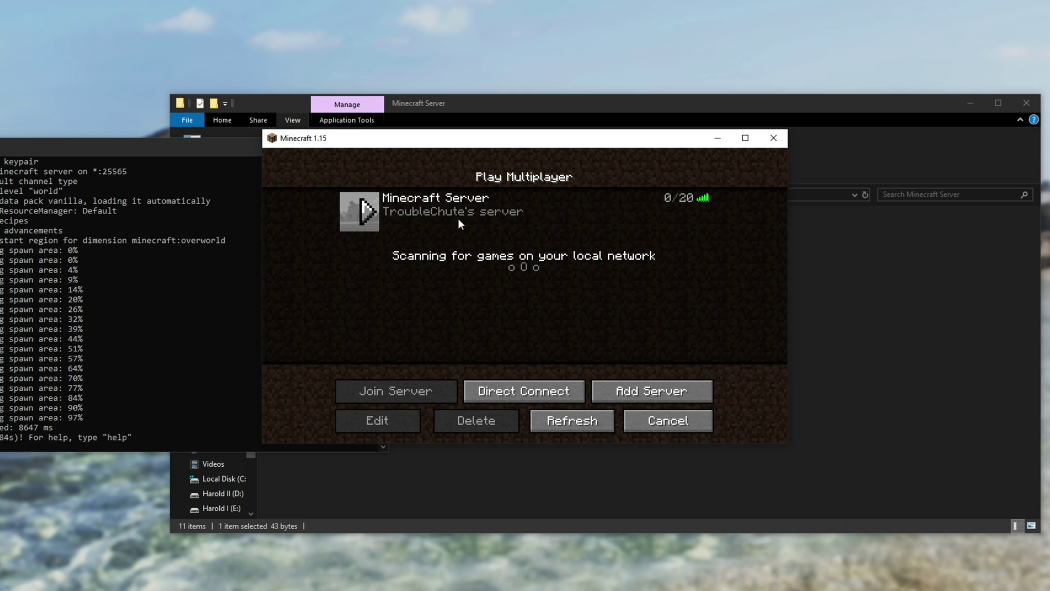
{"action": "left_click", "coordinate": [389, 211]}
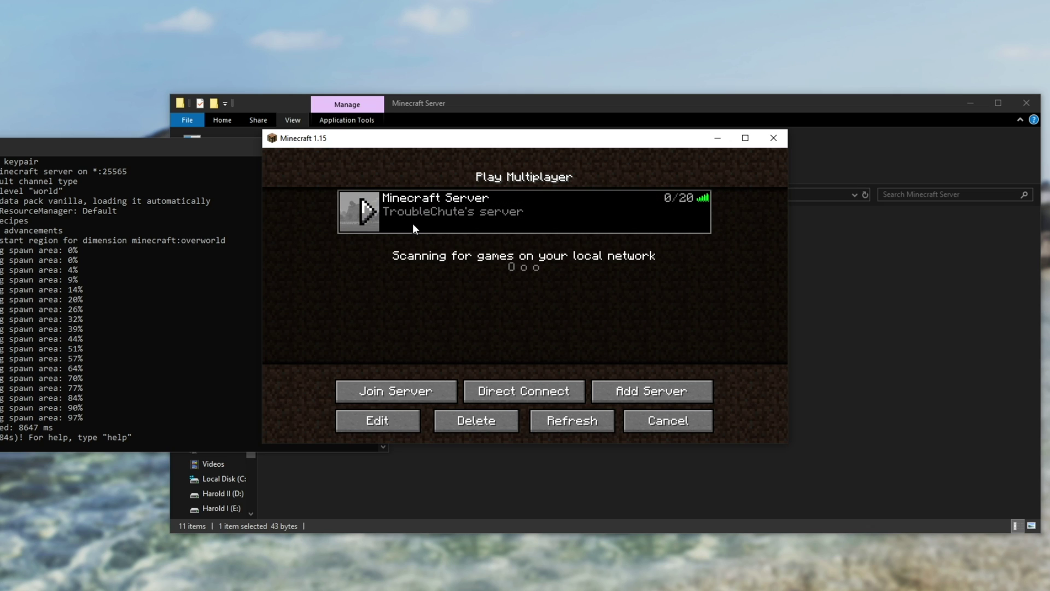
{"action": "left_click", "coordinate": [432, 389]}
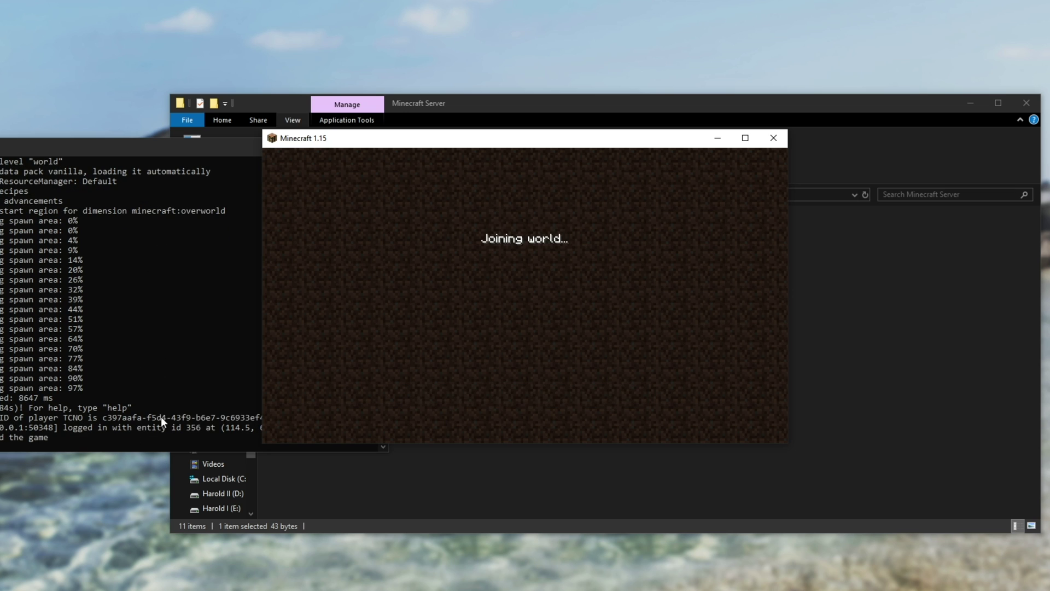
- Make the player an operator with the op command in the server console
{"action": "mouse_move", "coordinate": [525, 295]}
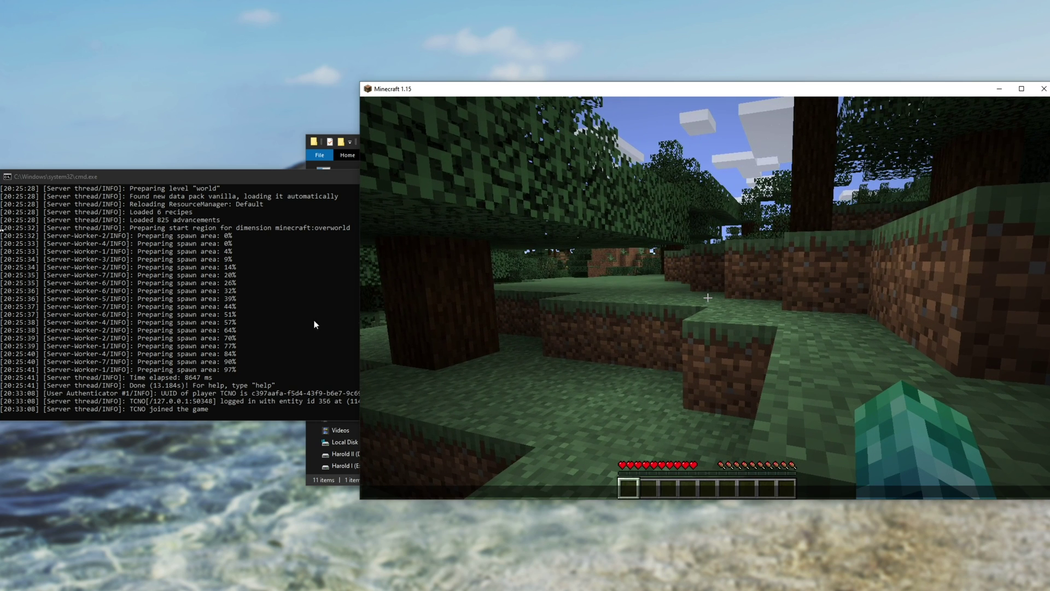
{"action": "left_click", "coordinate": [195, 333]}
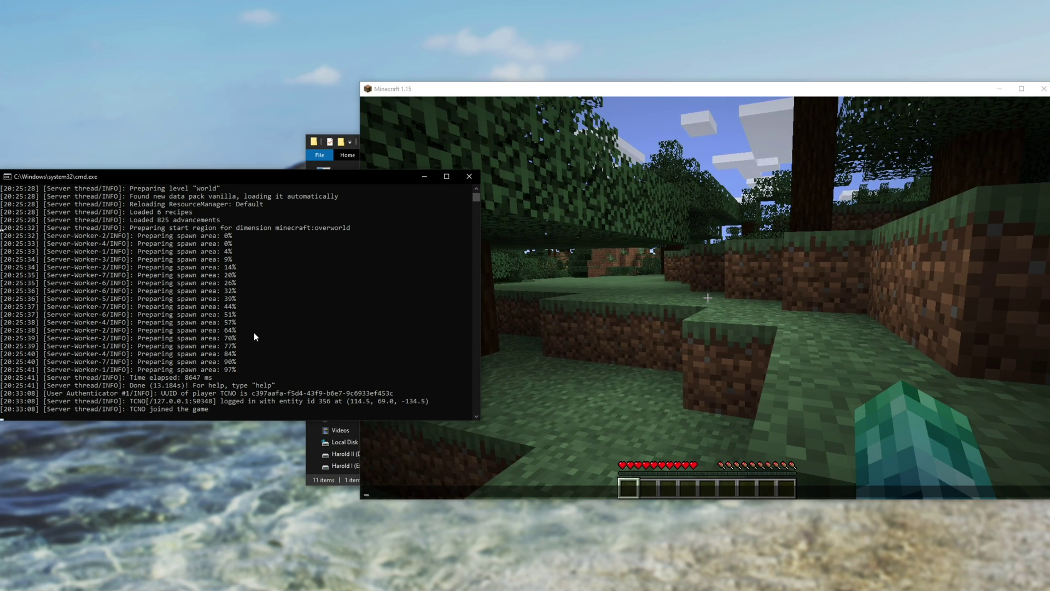
{"action": "type", "text": "op tcno"}
{"action": "key", "text": "Return"}
- Switch to Creative Mode in game and fly over the forest toward the river valley
{"action": "left_click", "coordinate": [603, 371]}
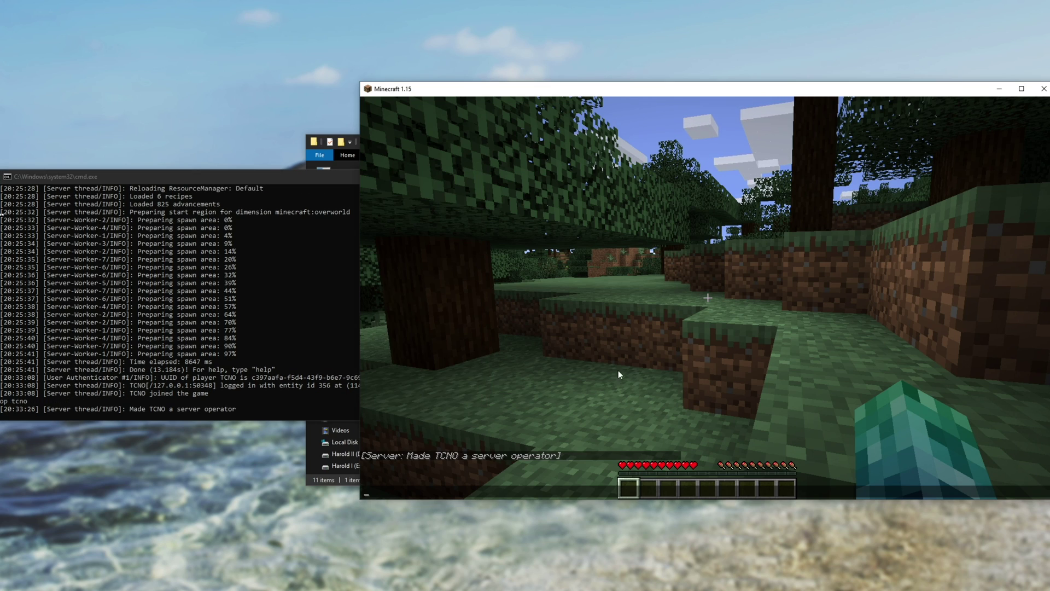
{"action": "key", "text": "t"}
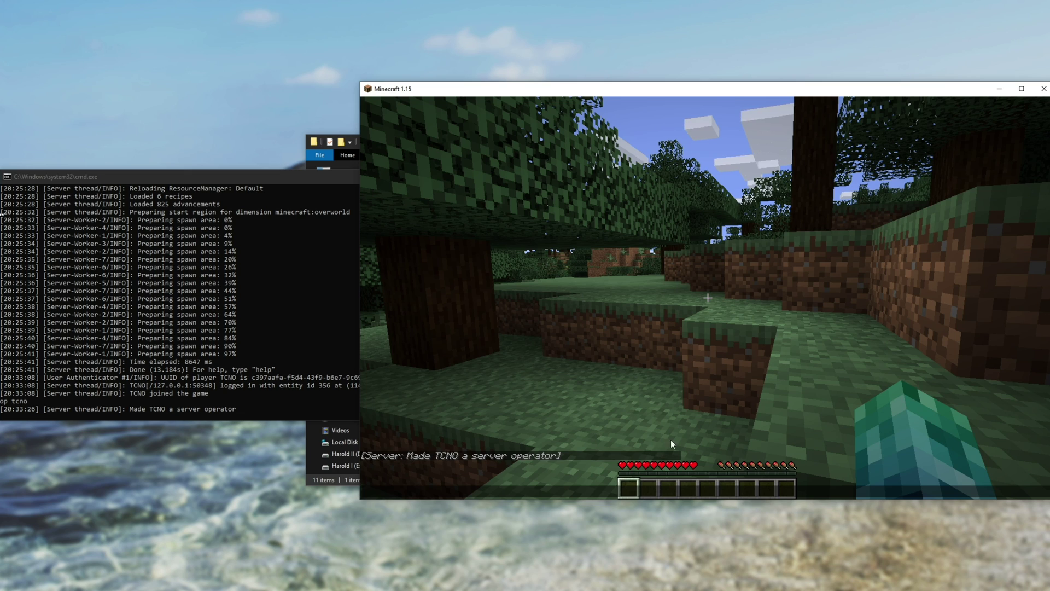
{"action": "key", "text": "Escape"}
{"action": "type", "text": "/gamemode"}
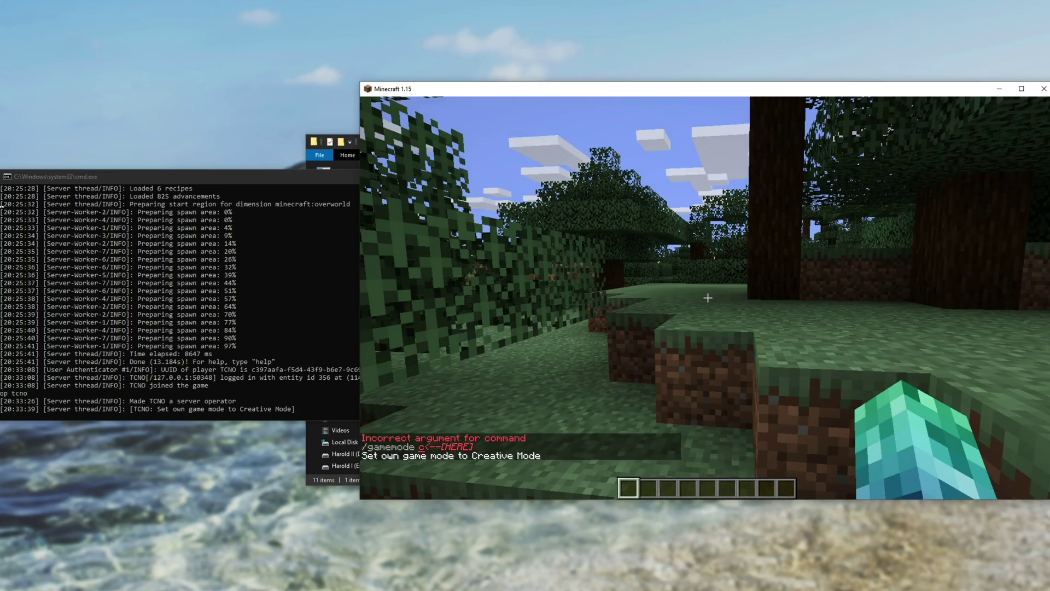
{"action": "key", "text": "space"}
{"action": "key", "text": "space"}
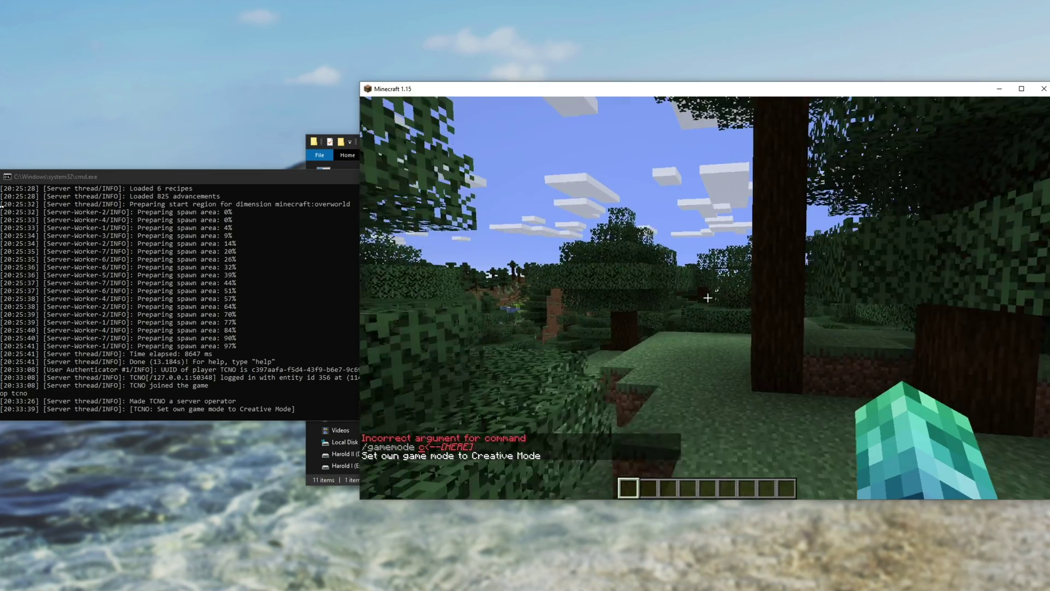
{"action": "key", "text": "w"}
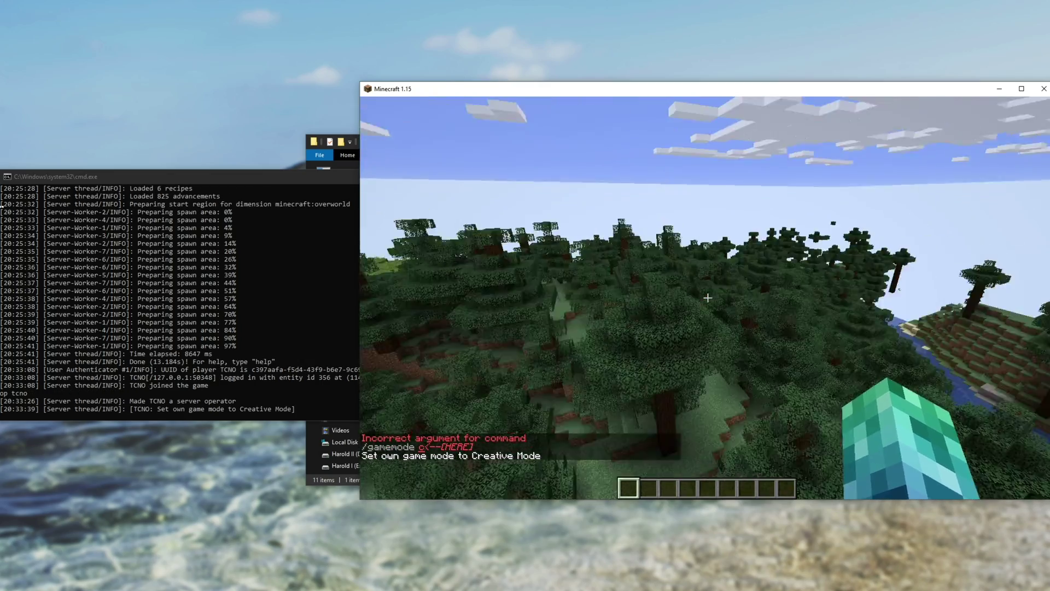
{"action": "key", "text": "Tab"}
{"action": "key", "text": "w"}
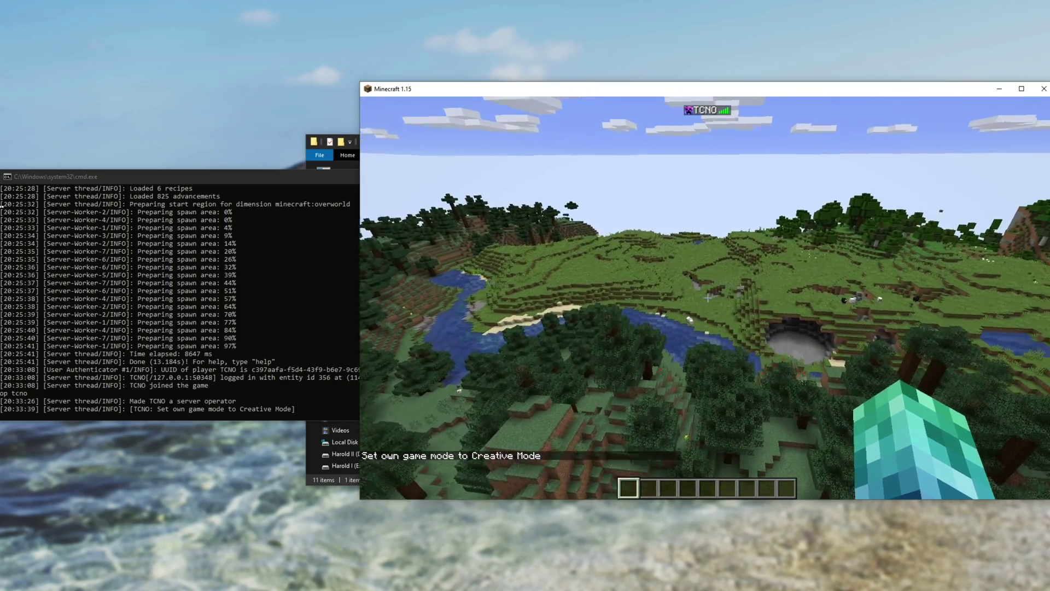
{"action": "key", "text": "w"}
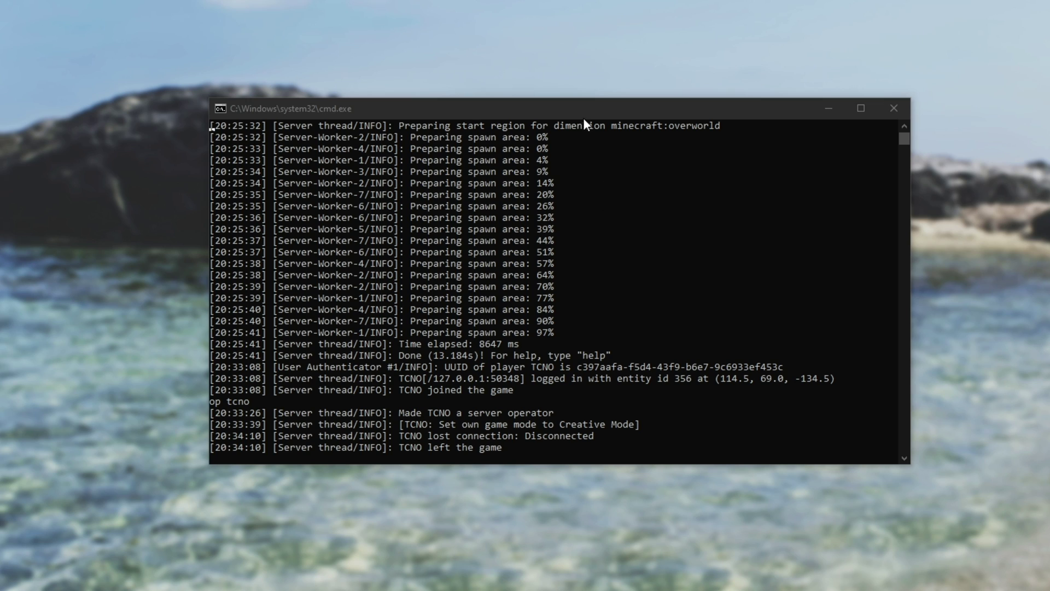
- Save the world with save-all and shut the server down with stop
{"action": "left_click_drag", "start_coordinate": [584, 119], "coordinate": [563, 111]}
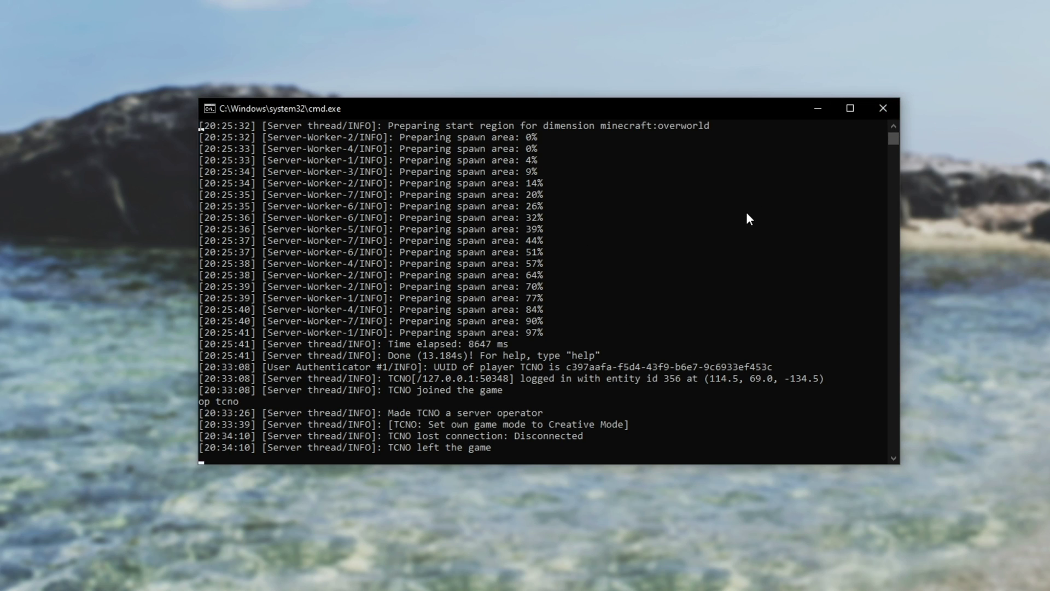
{"action": "type", "text": "save-world"}
{"action": "key", "text": "Return"}
{"action": "type", "text": "save-all"}
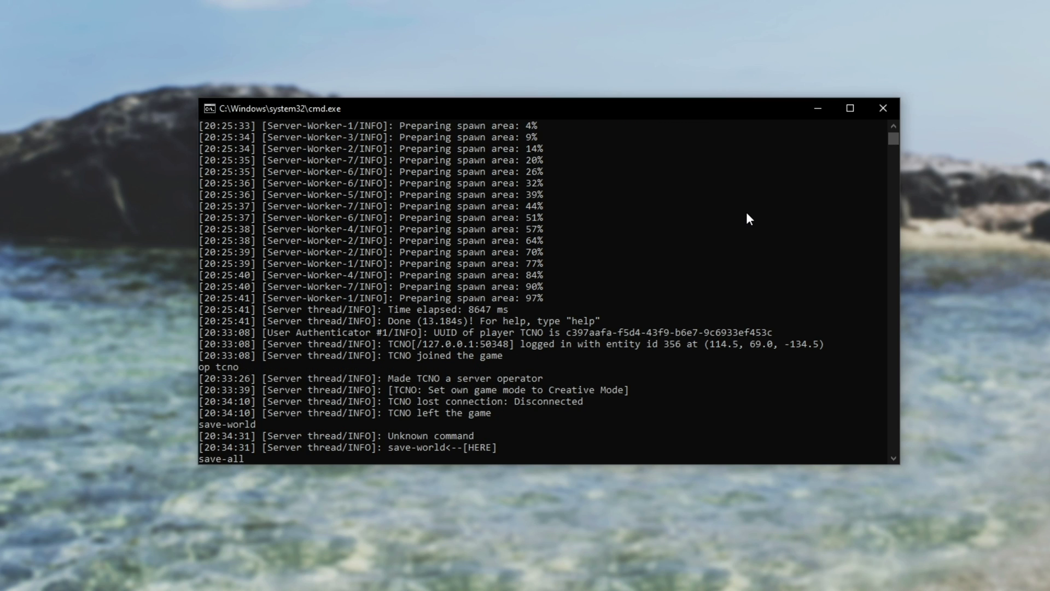
{"action": "key", "text": "Return"}
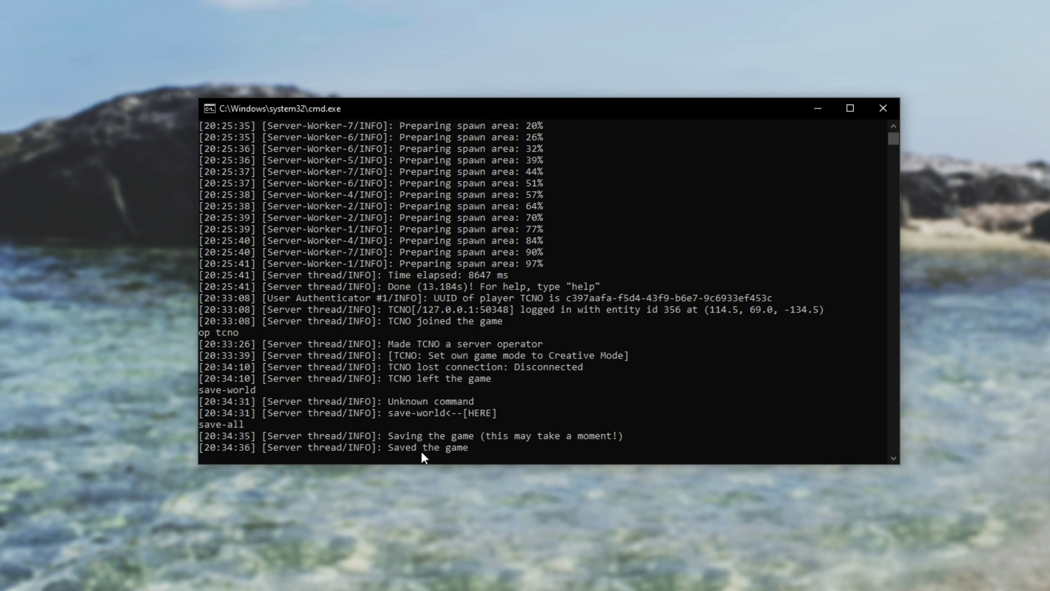
{"action": "type", "text": "exit"}
{"action": "key", "text": "Return"}
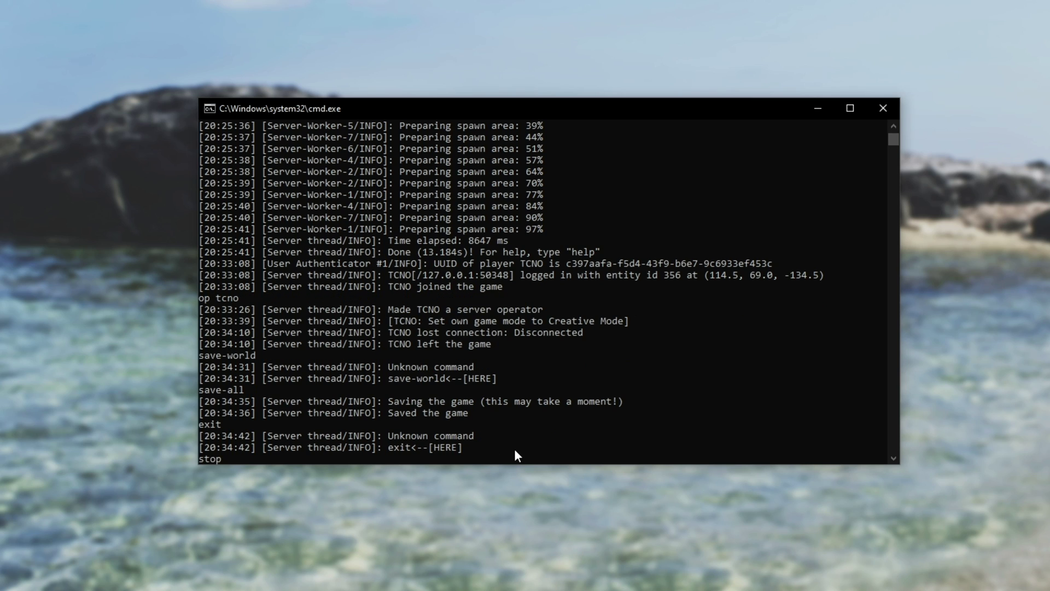
{"action": "type", "text": "stop"}
{"action": "key", "text": "Return"}
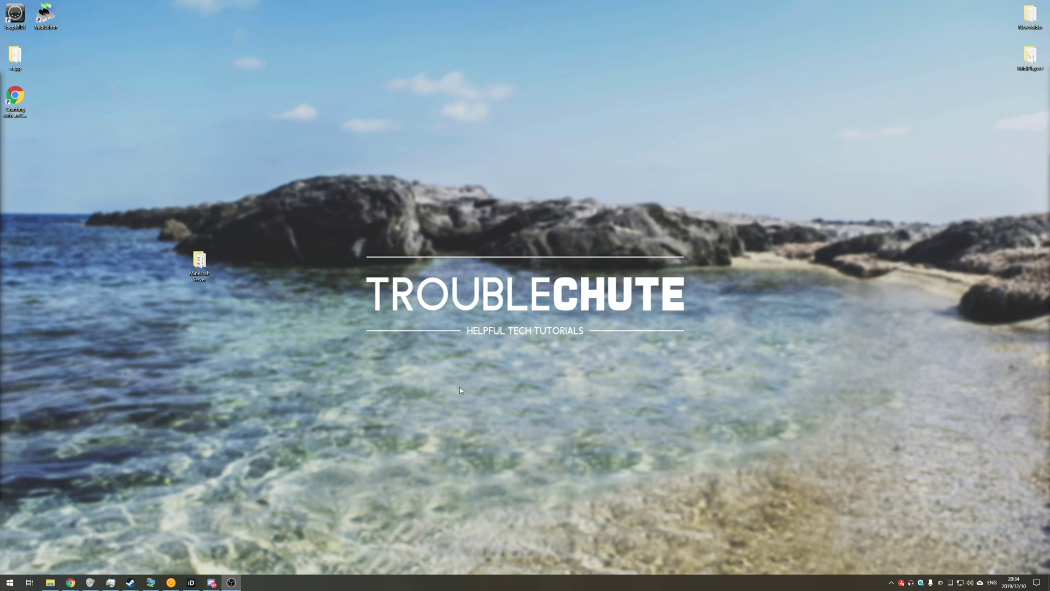
- Restart the server via start.bat in the Minecraft Server folder and walk toward the black horses
{"action": "double_click", "coordinate": [198, 260]}
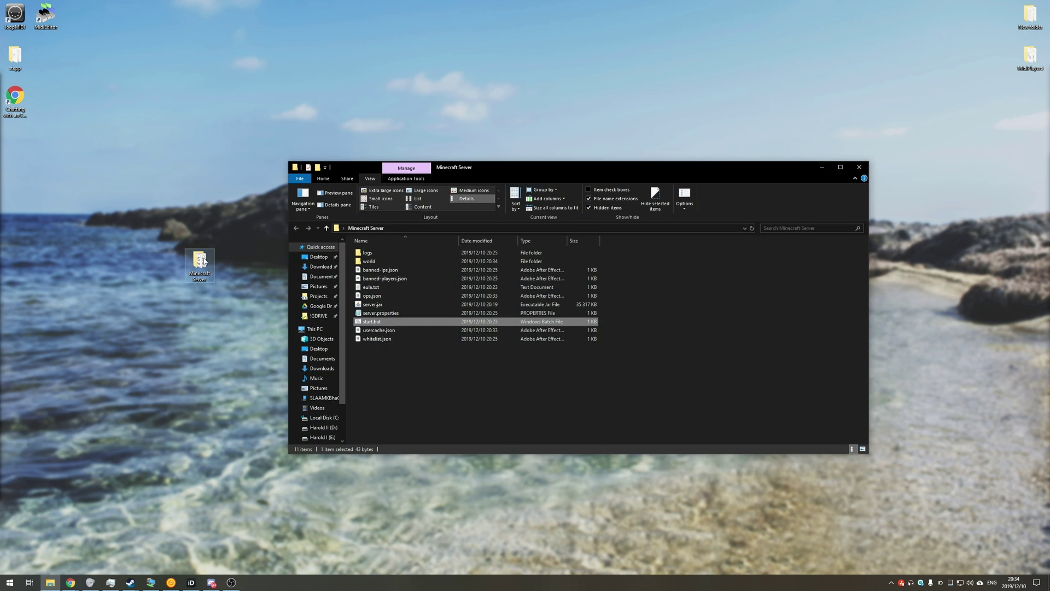
{"action": "double_click", "coordinate": [386, 324]}
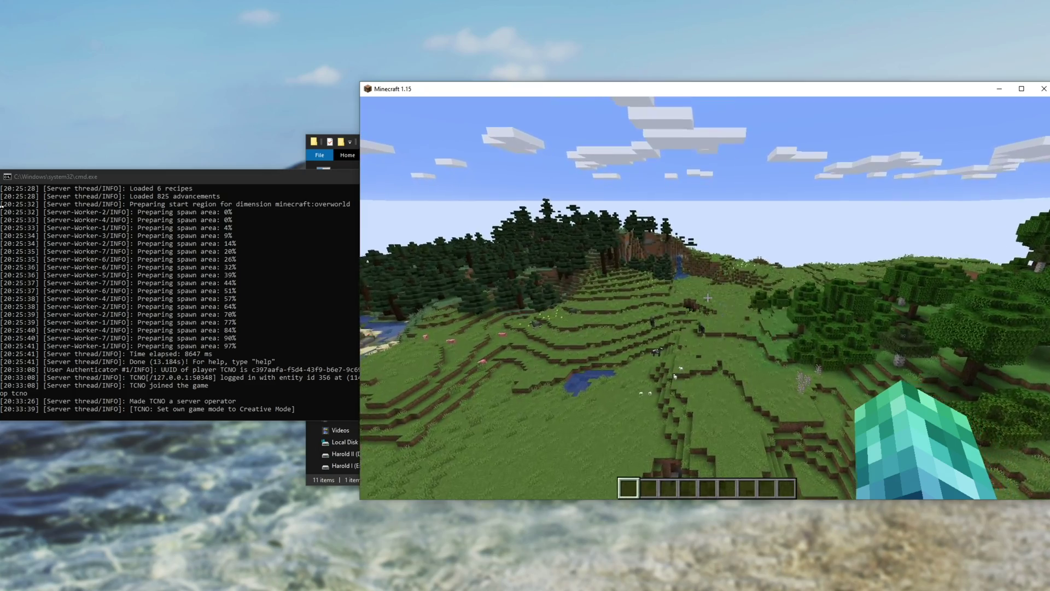
{"action": "key", "text": "w"}
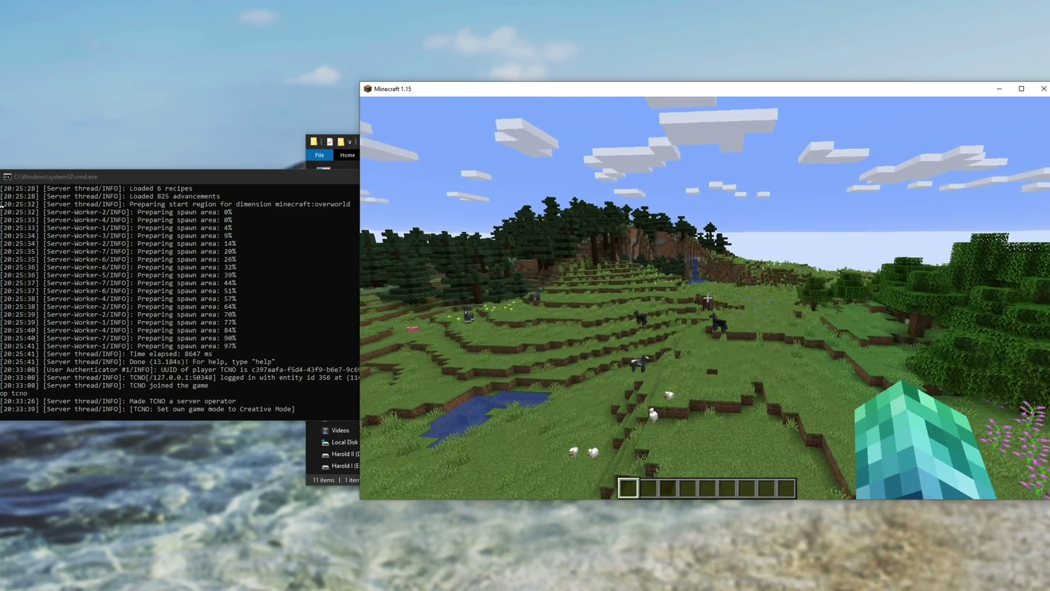
{"action": "key", "text": "w"}
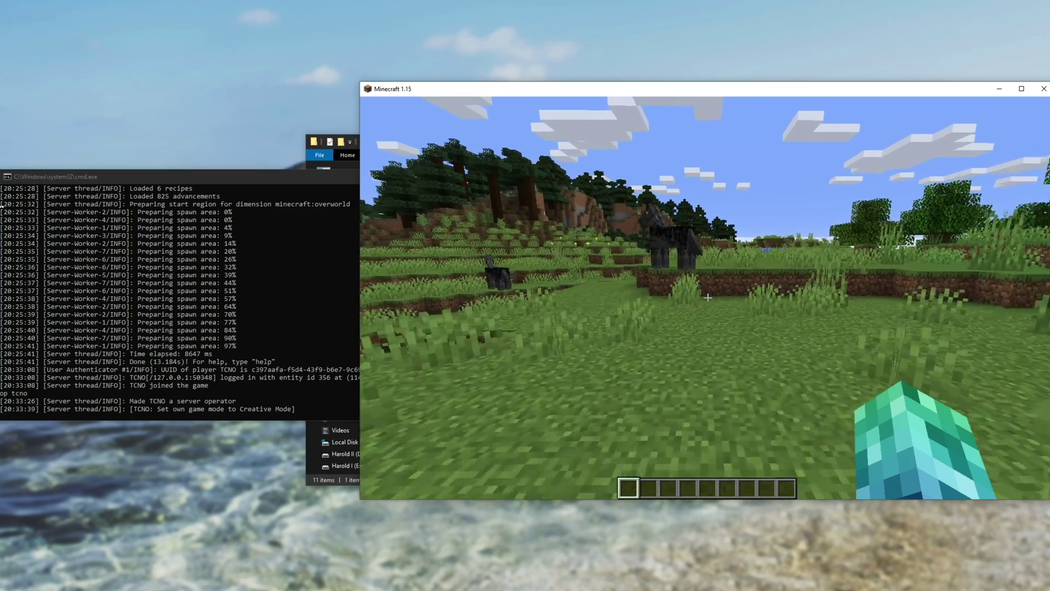
{"action": "key", "text": "w"}
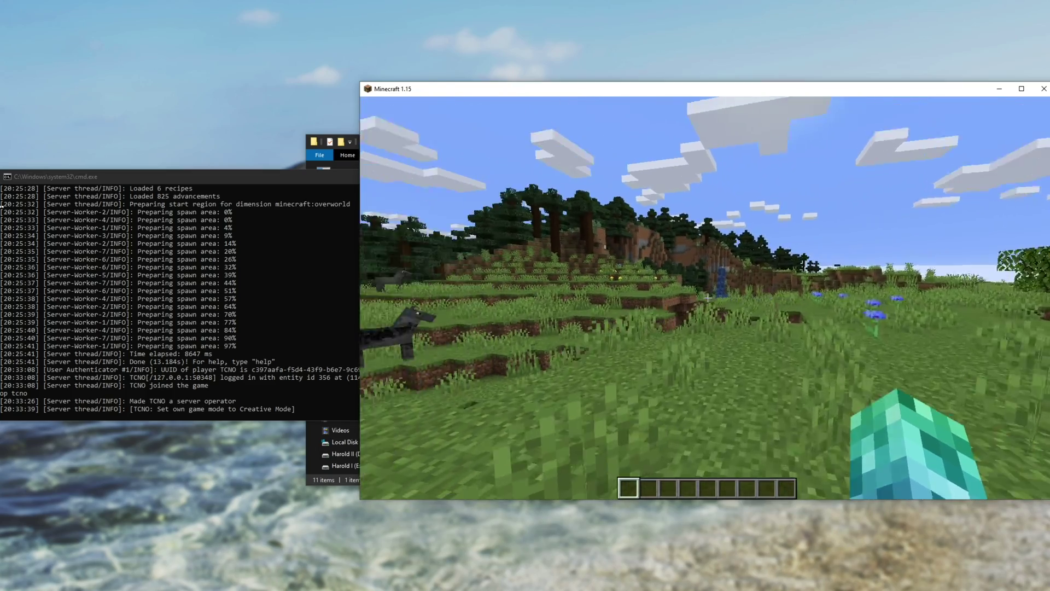
{"action": "key", "text": "w"}
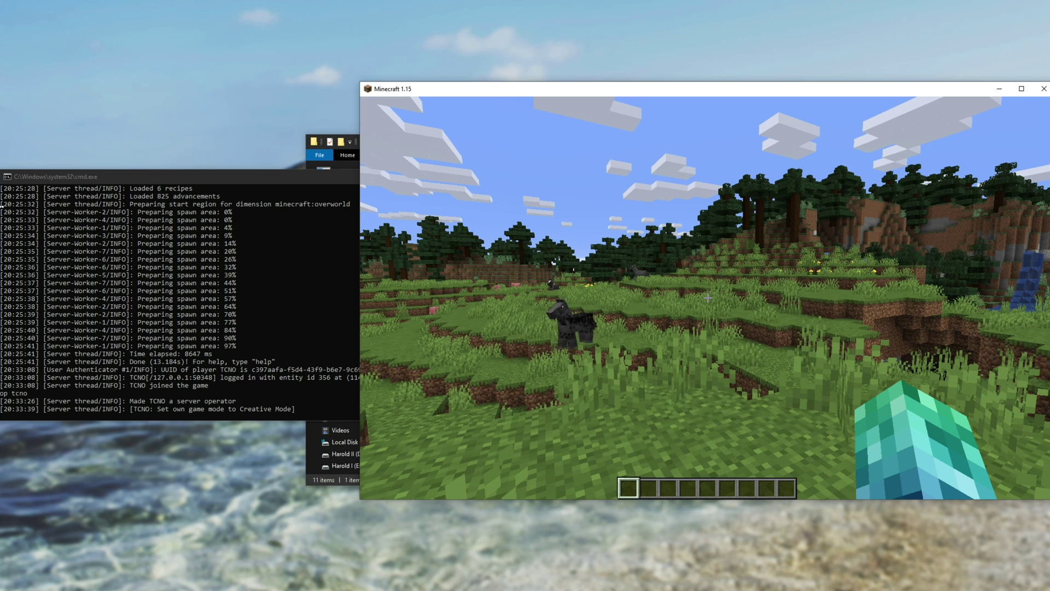